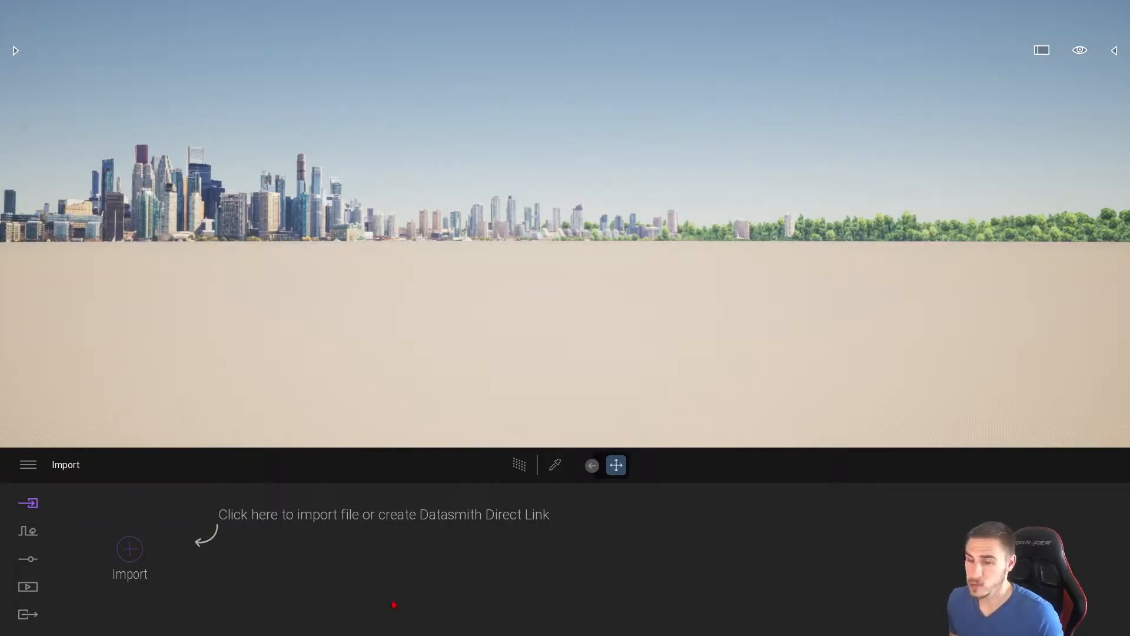
- Start a new import, review the Geometry, Landscape and Point Cloud import types, and choose Direct Link
{"action": "mouse_move", "coordinate": [1115, 5]}
{"action": "left_click", "coordinate": [1065, 10]}
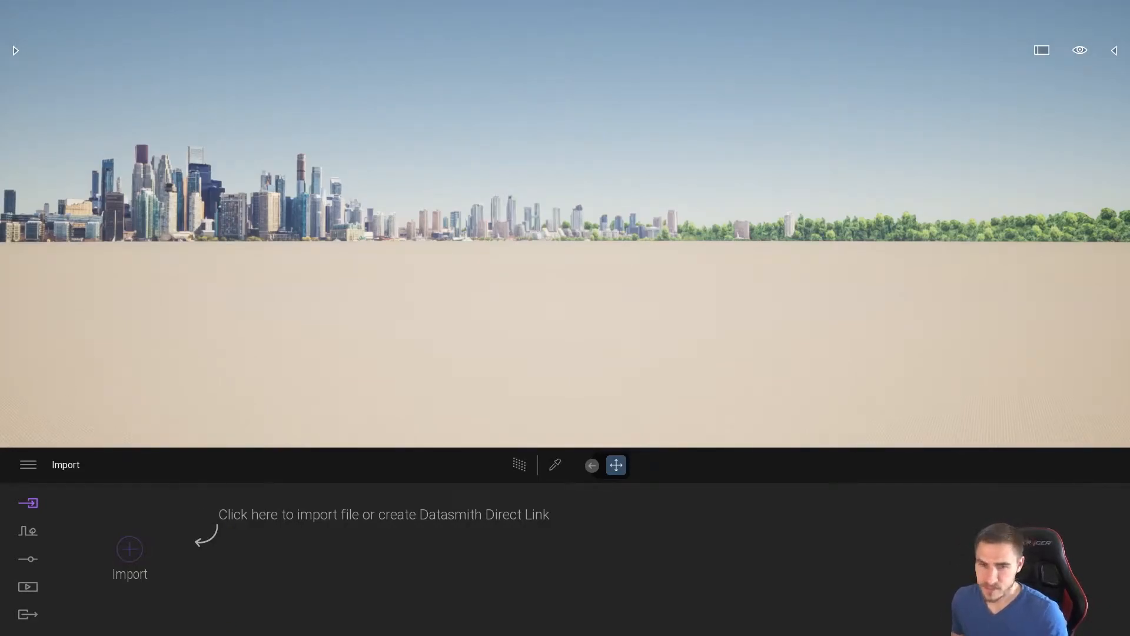
{"action": "left_click", "coordinate": [116, 559]}
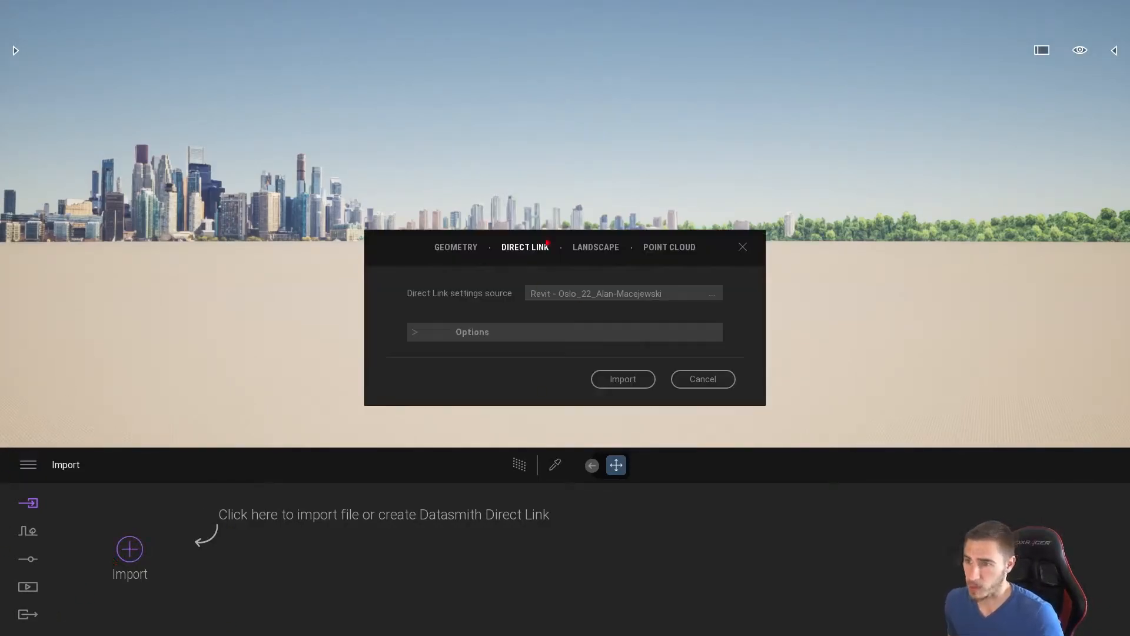
{"action": "left_click", "coordinate": [470, 246]}
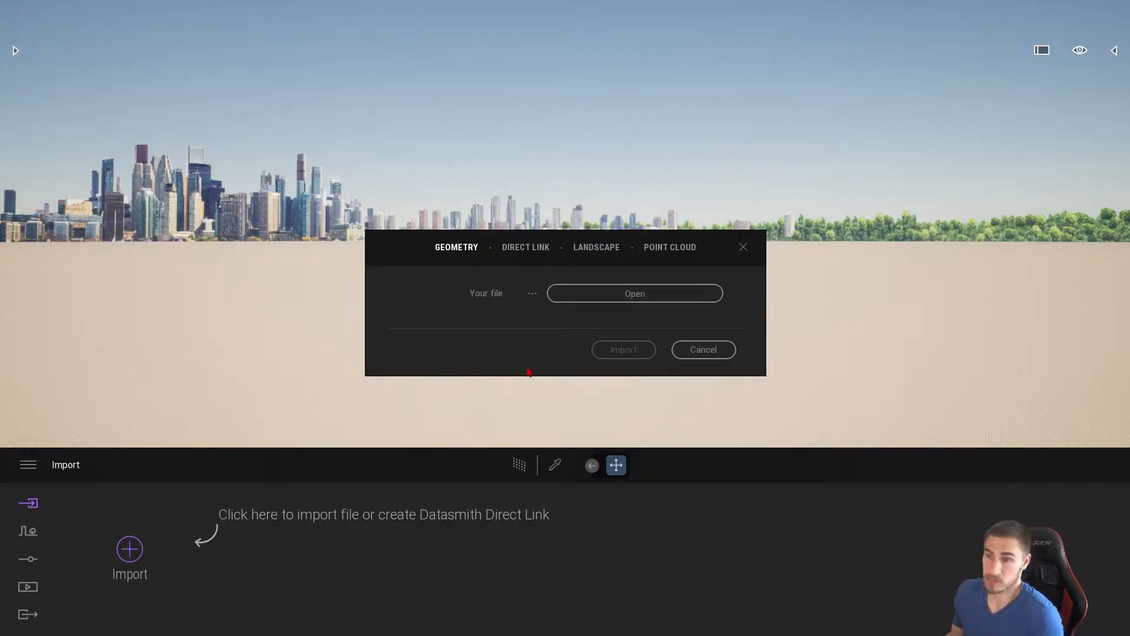
{"action": "left_click", "coordinate": [591, 248]}
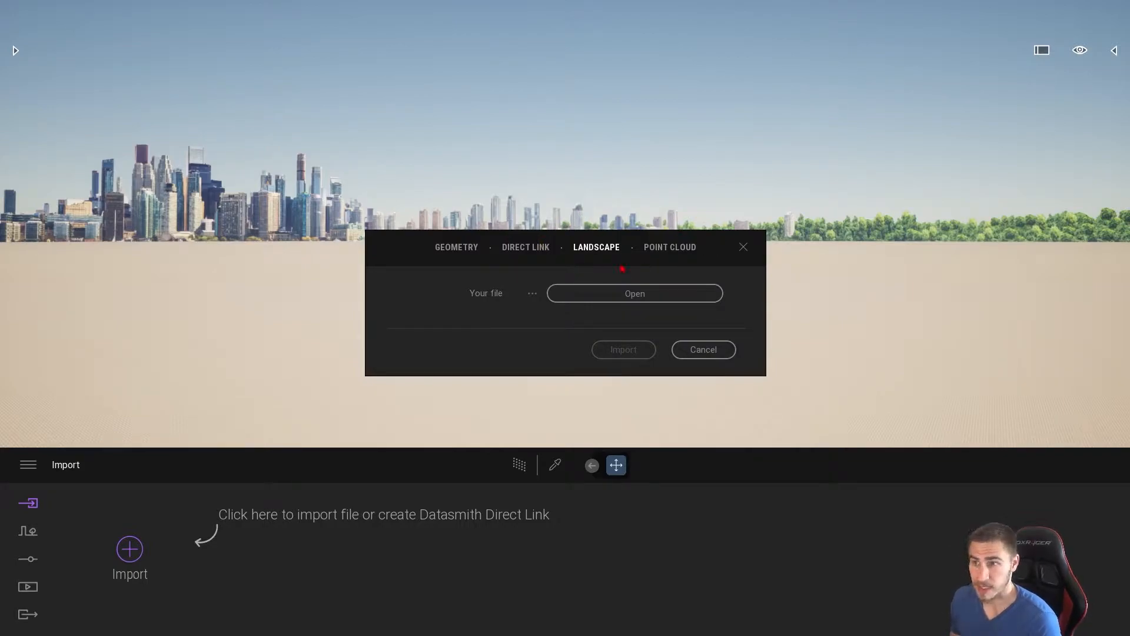
{"action": "left_click", "coordinate": [663, 248]}
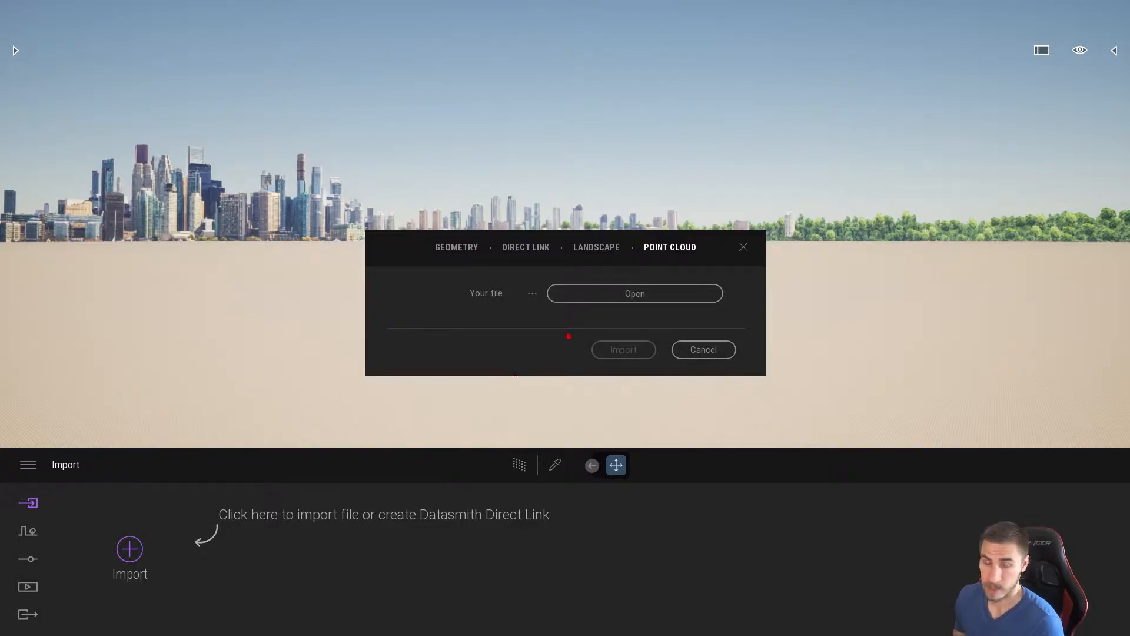
{"action": "left_click", "coordinate": [533, 248]}
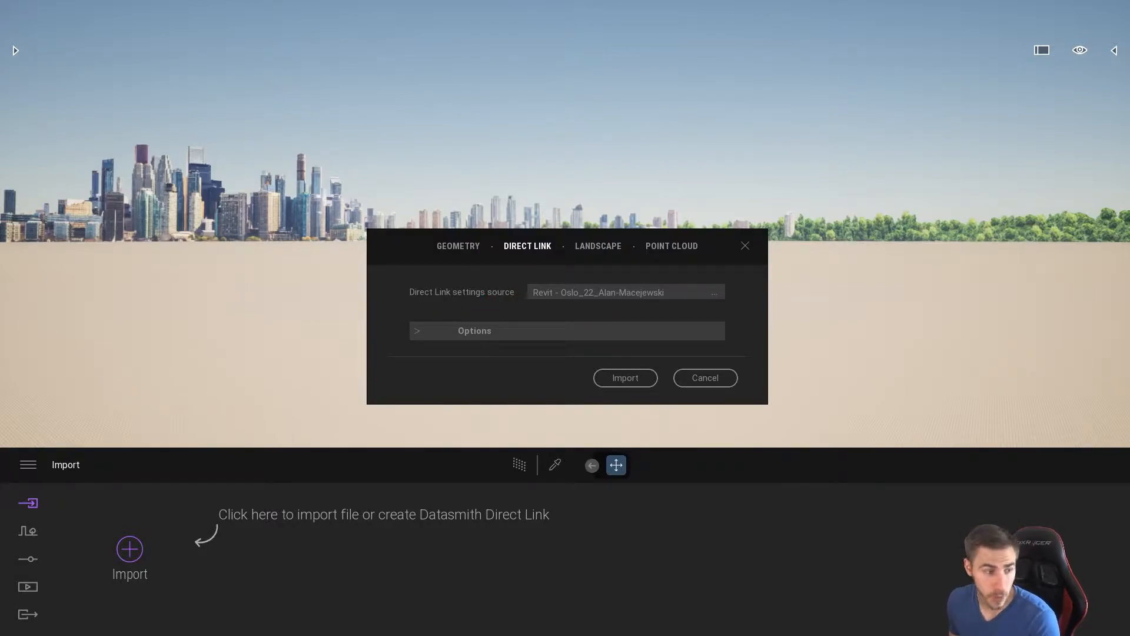
- Switch to Revit, check the Datasmith Direct Link connection status, and close the status window
{"action": "key", "text": "alt+Tab"}
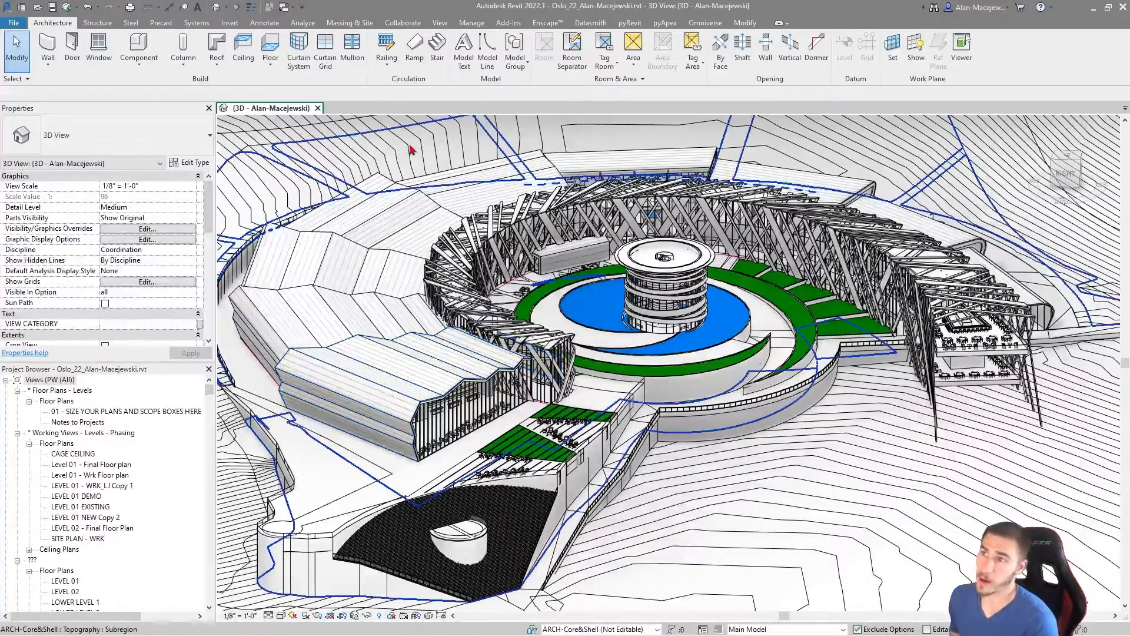
{"action": "left_click", "coordinate": [591, 23]}
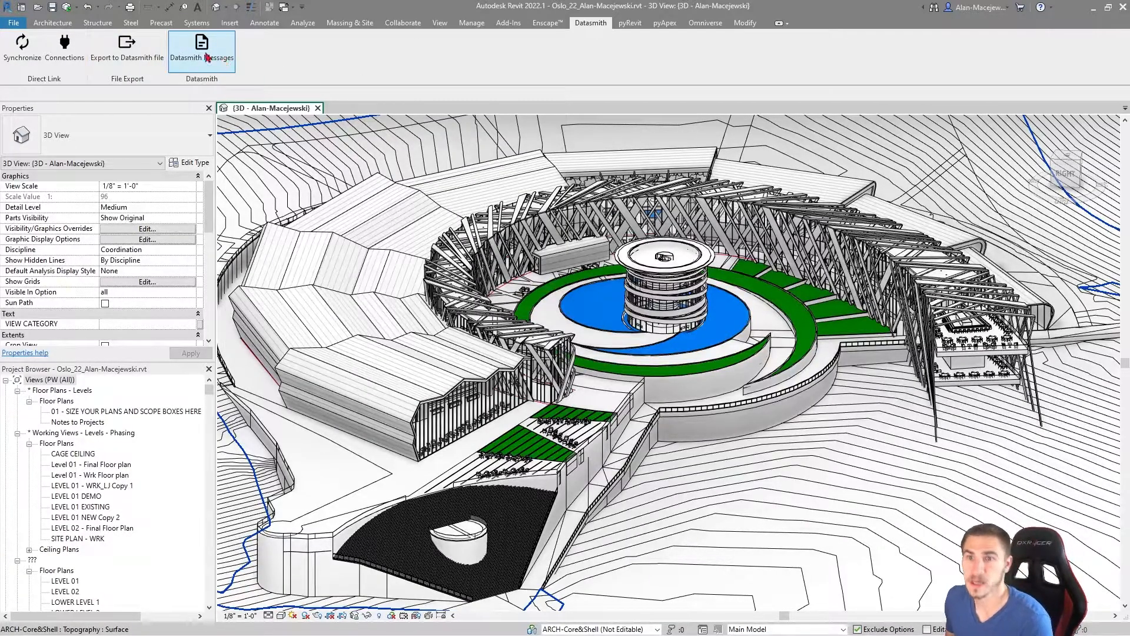
{"action": "left_click", "coordinate": [60, 57]}
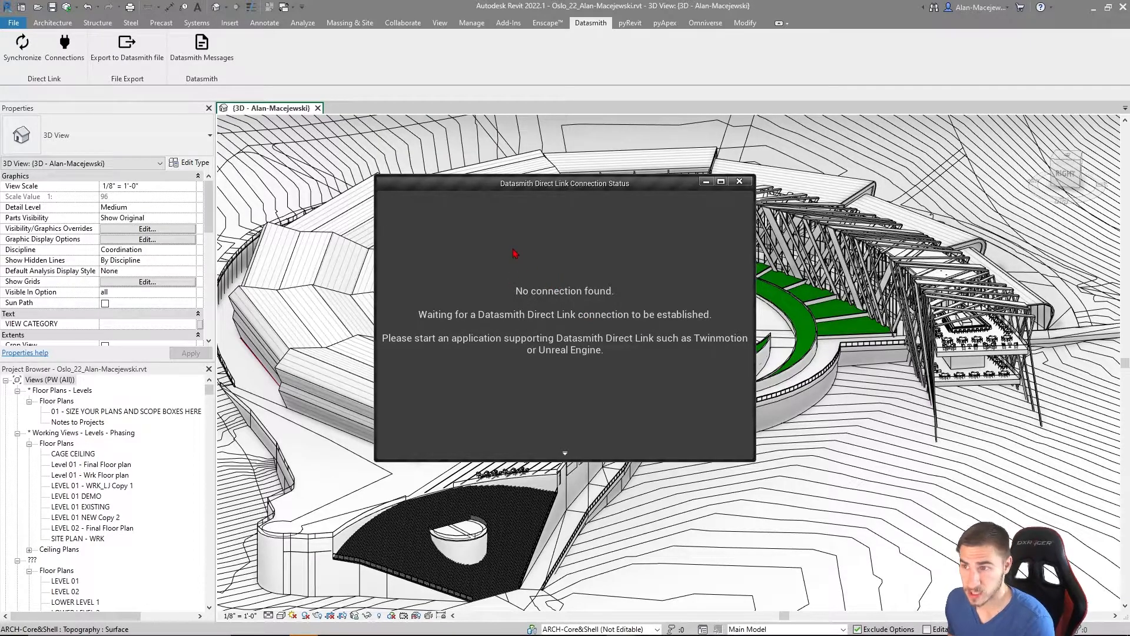
{"action": "left_click_drag", "start_coordinate": [577, 184], "coordinate": [535, 164]}
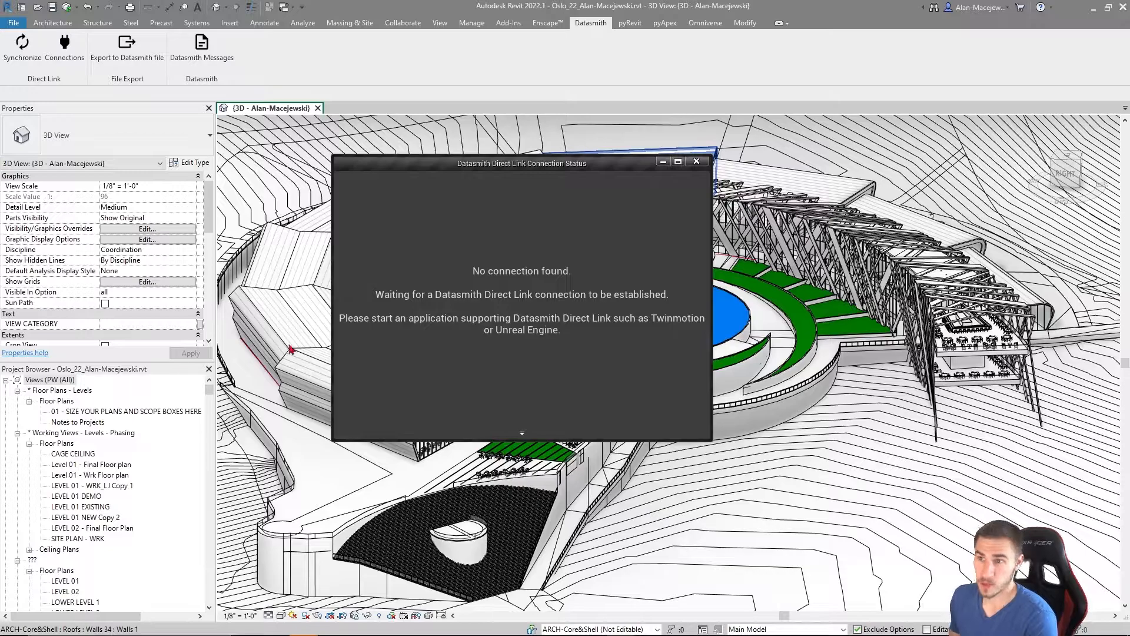
{"action": "left_click", "coordinate": [697, 162]}
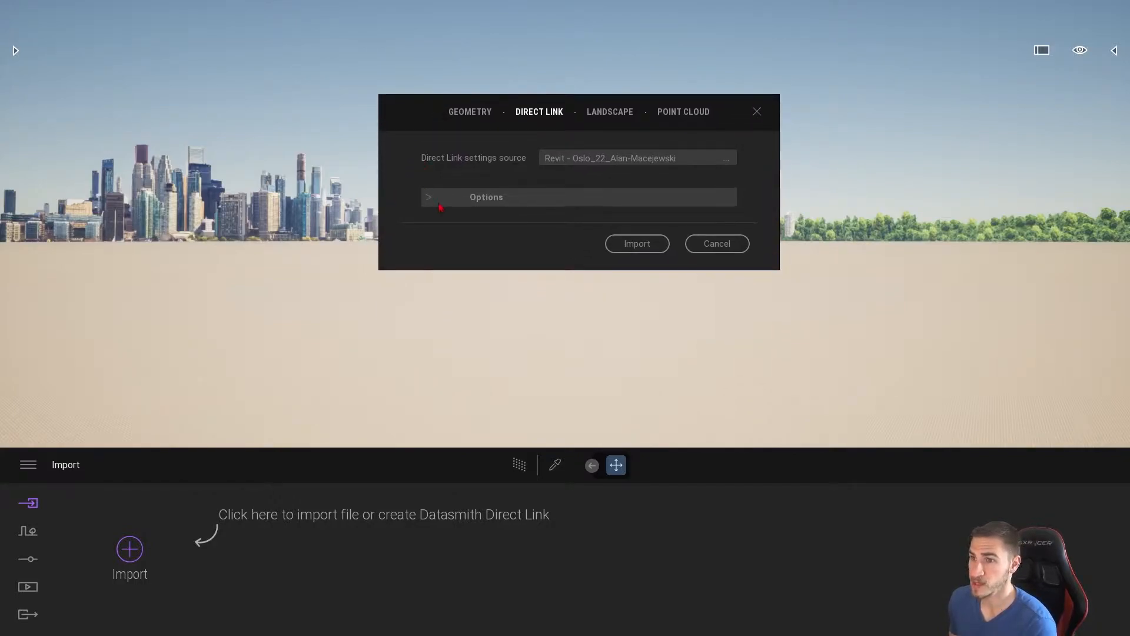
- Expand the Direct Link options, try Collapse by material and Collapse all, and set Collapse to Keep hierarchy
{"action": "left_click", "coordinate": [429, 197]}
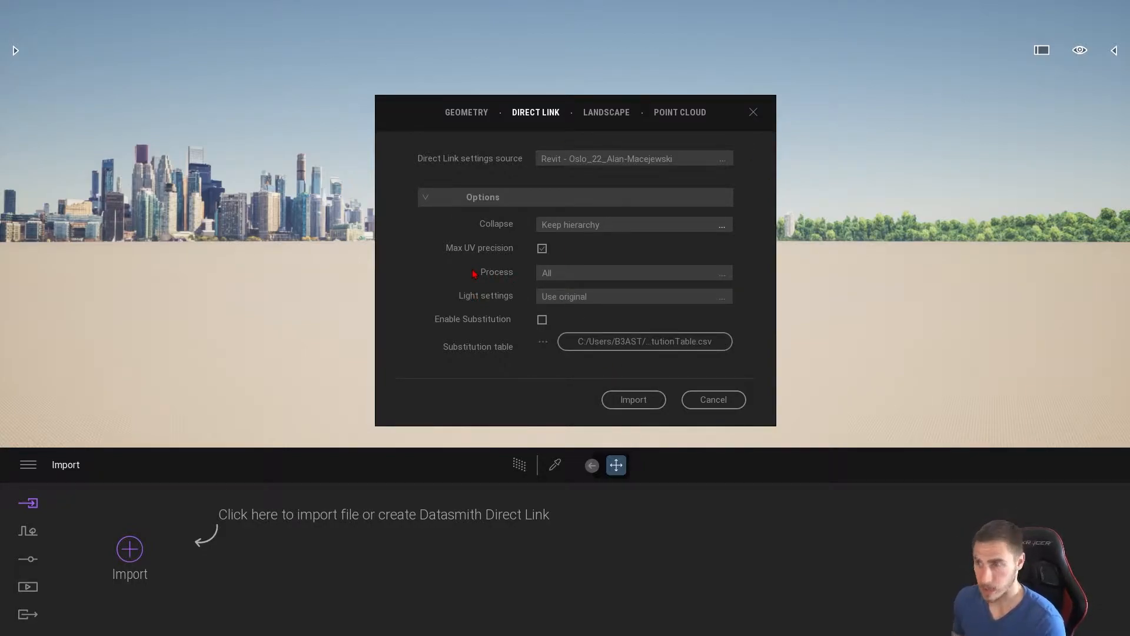
{"action": "left_click", "coordinate": [610, 227]}
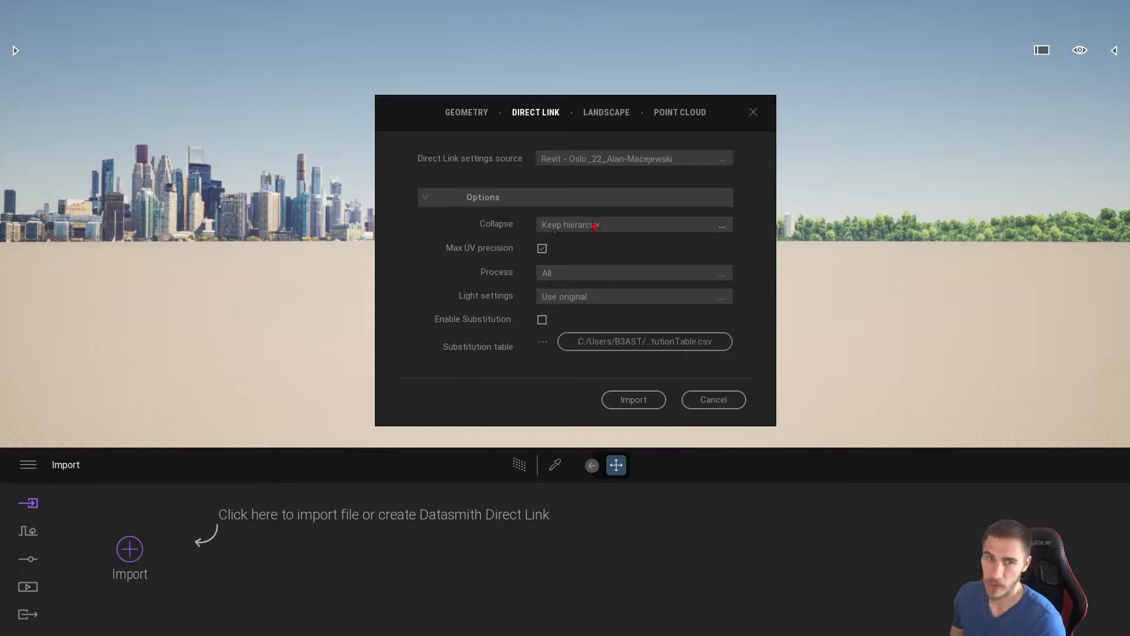
{"action": "left_click", "coordinate": [626, 226]}
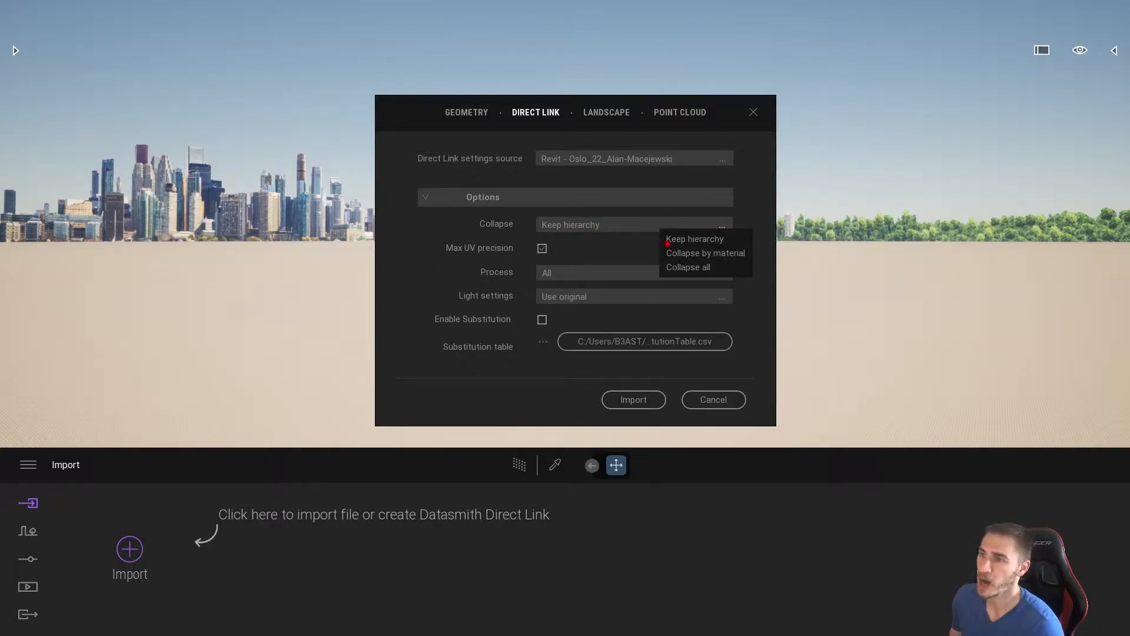
{"action": "left_click", "coordinate": [670, 253]}
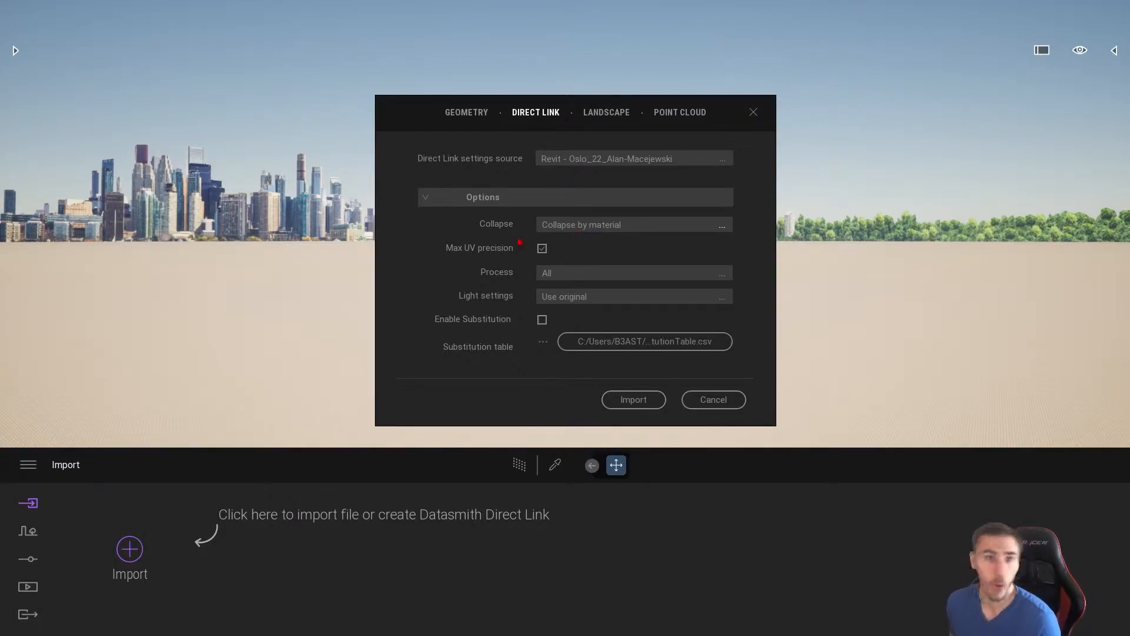
{"action": "left_click", "coordinate": [606, 227]}
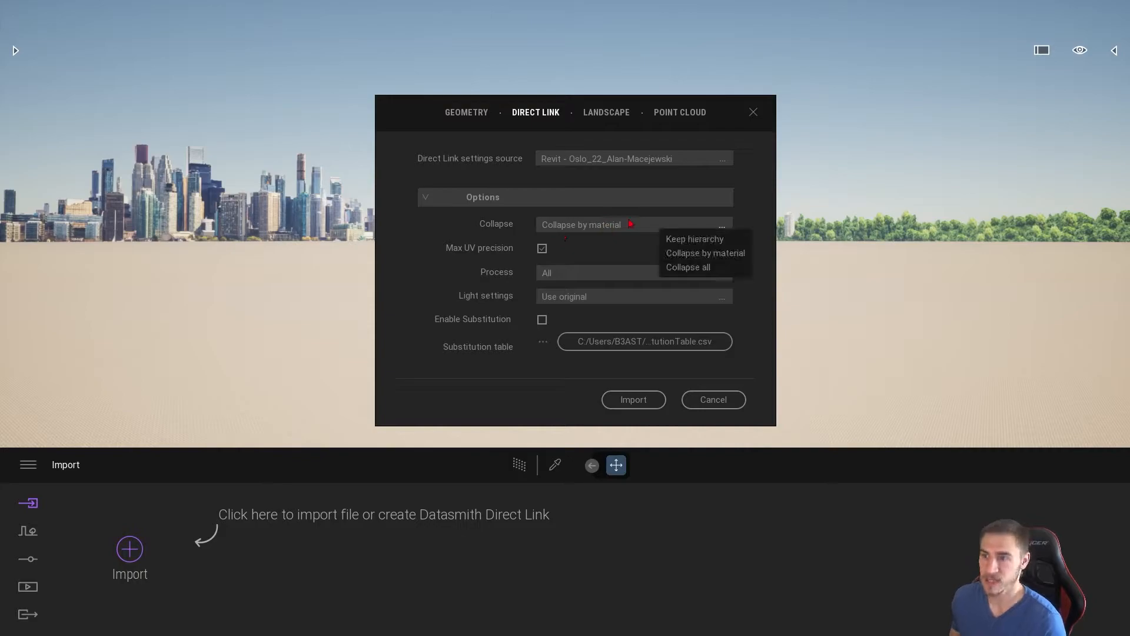
{"action": "left_click", "coordinate": [686, 268]}
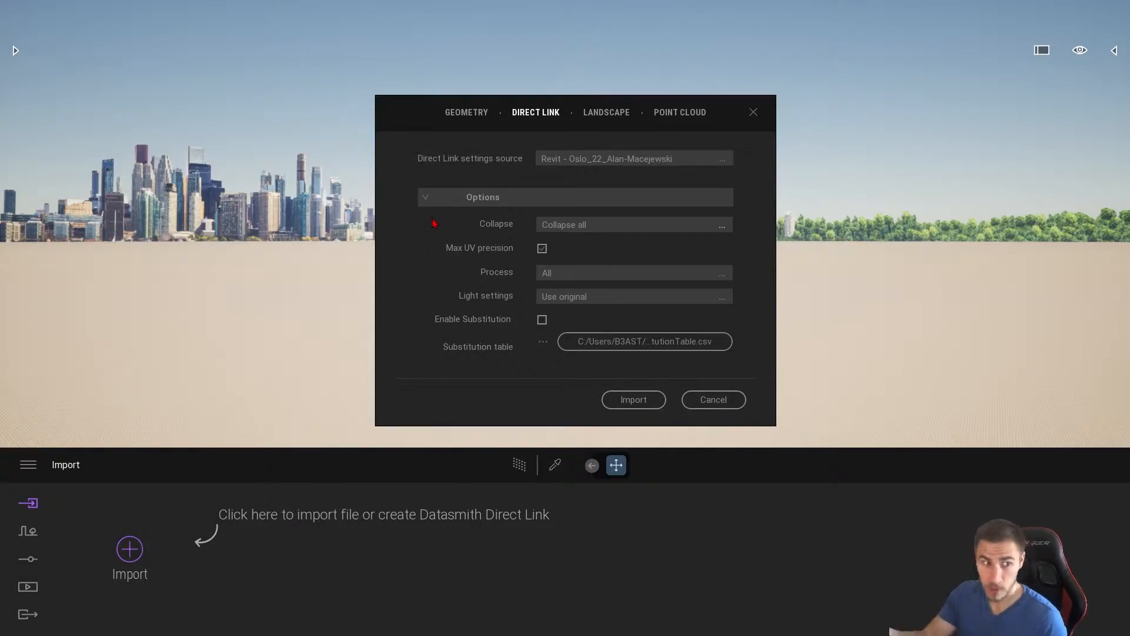
{"action": "left_click", "coordinate": [670, 225]}
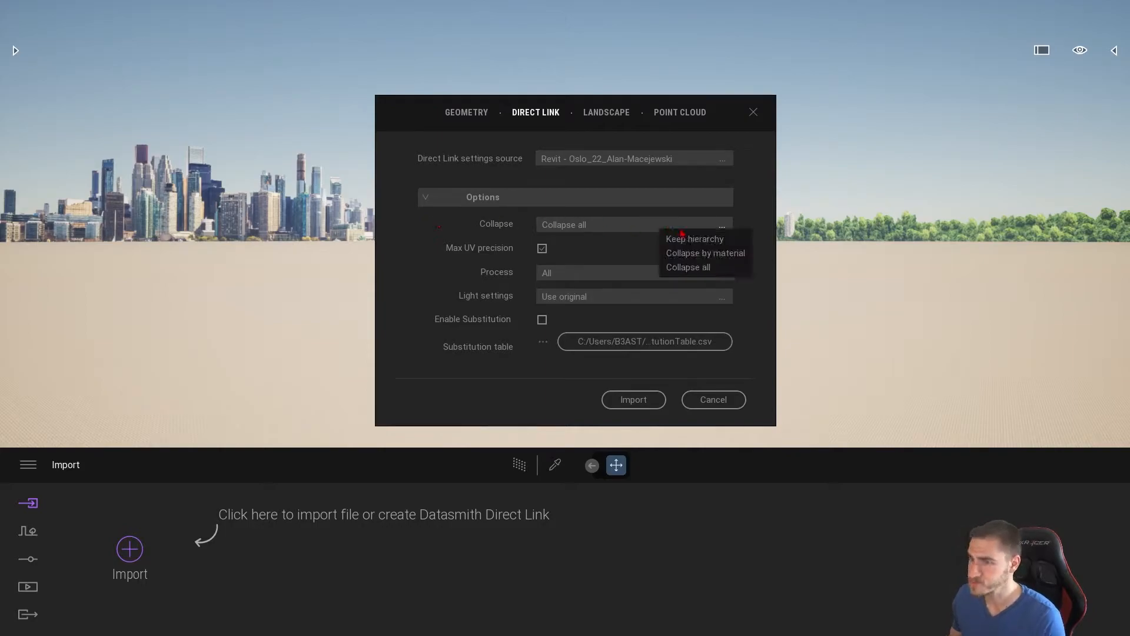
{"action": "left_click", "coordinate": [697, 241]}
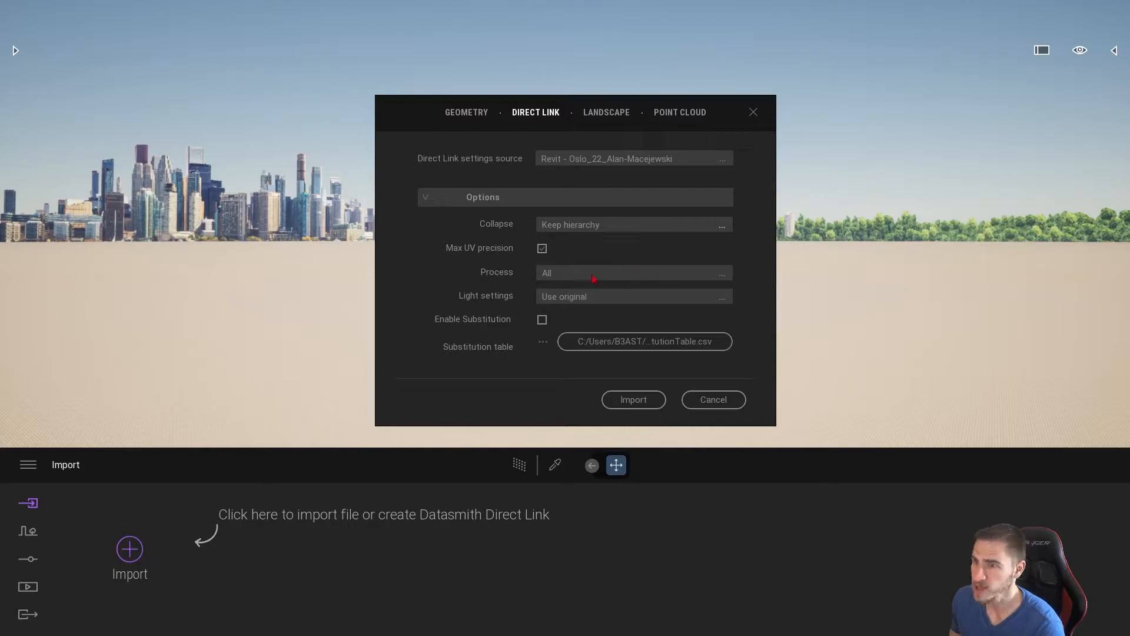
- Review the Process choices for the Direct Link import, try Meshes, and set Process back to All
{"action": "left_click", "coordinate": [721, 274]}
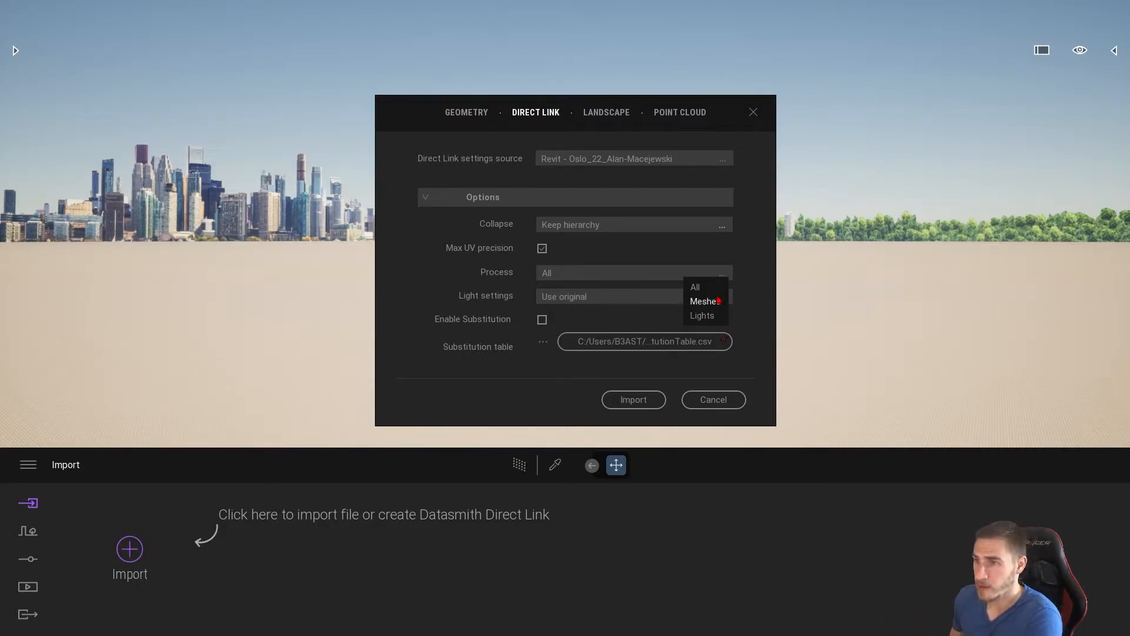
{"action": "left_click", "coordinate": [697, 286]}
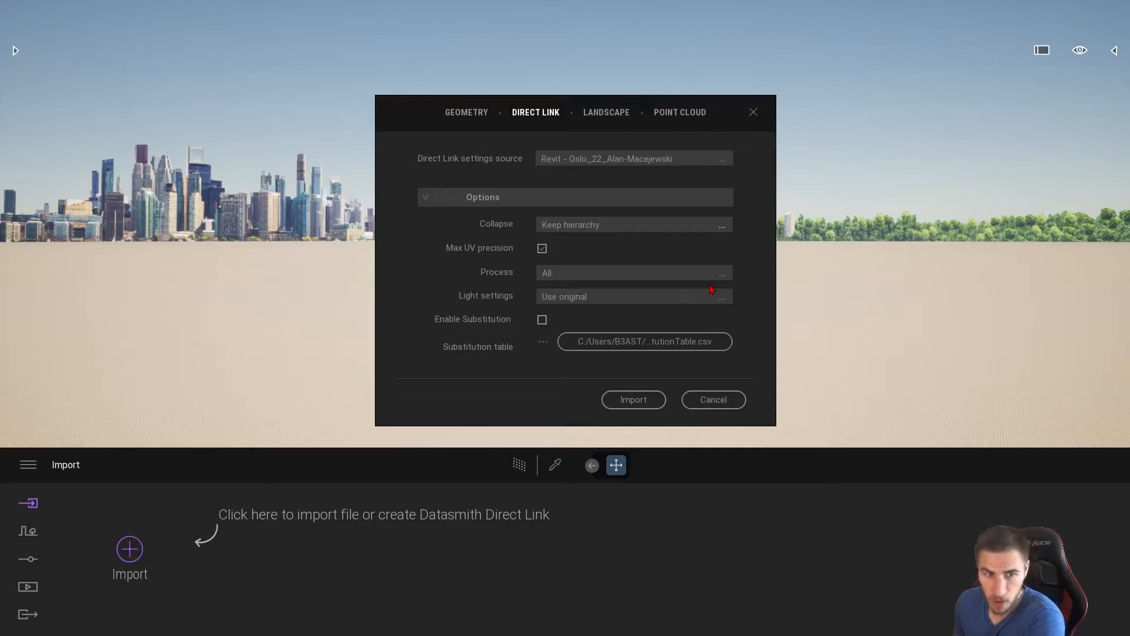
{"action": "left_click", "coordinate": [628, 276]}
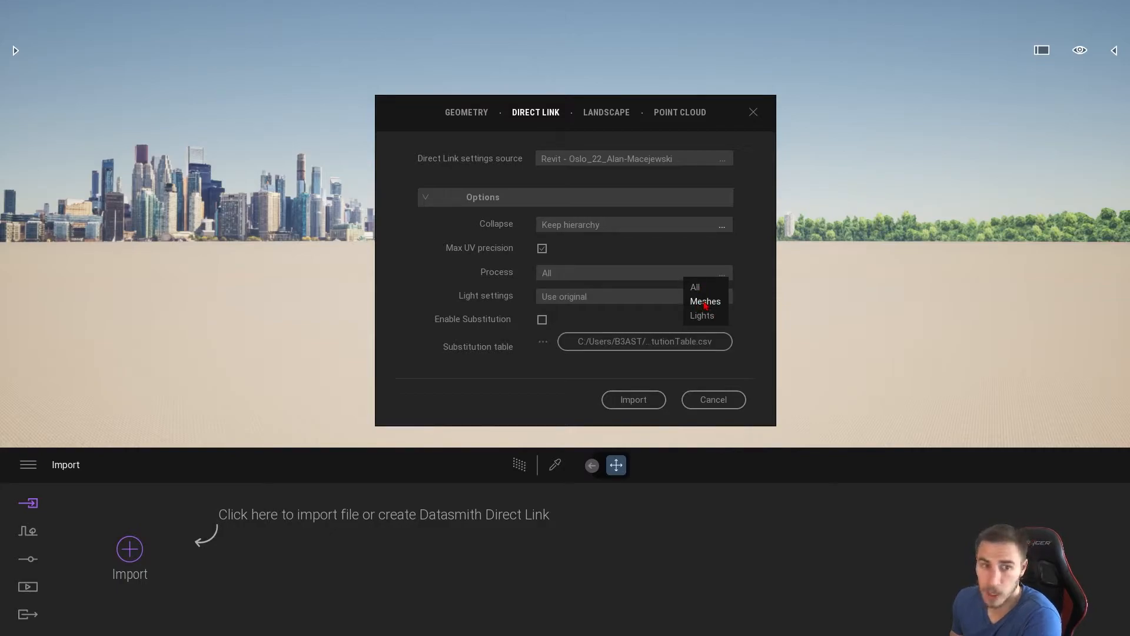
{"action": "left_click", "coordinate": [421, 289]}
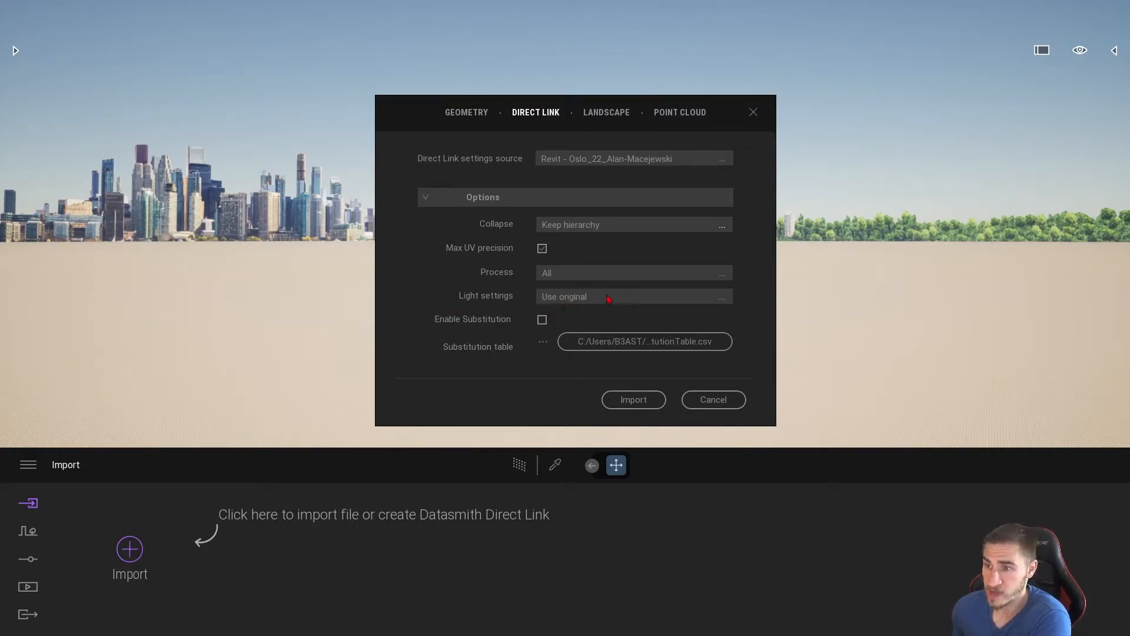
{"action": "left_click", "coordinate": [569, 276]}
{"action": "left_click", "coordinate": [698, 298]}
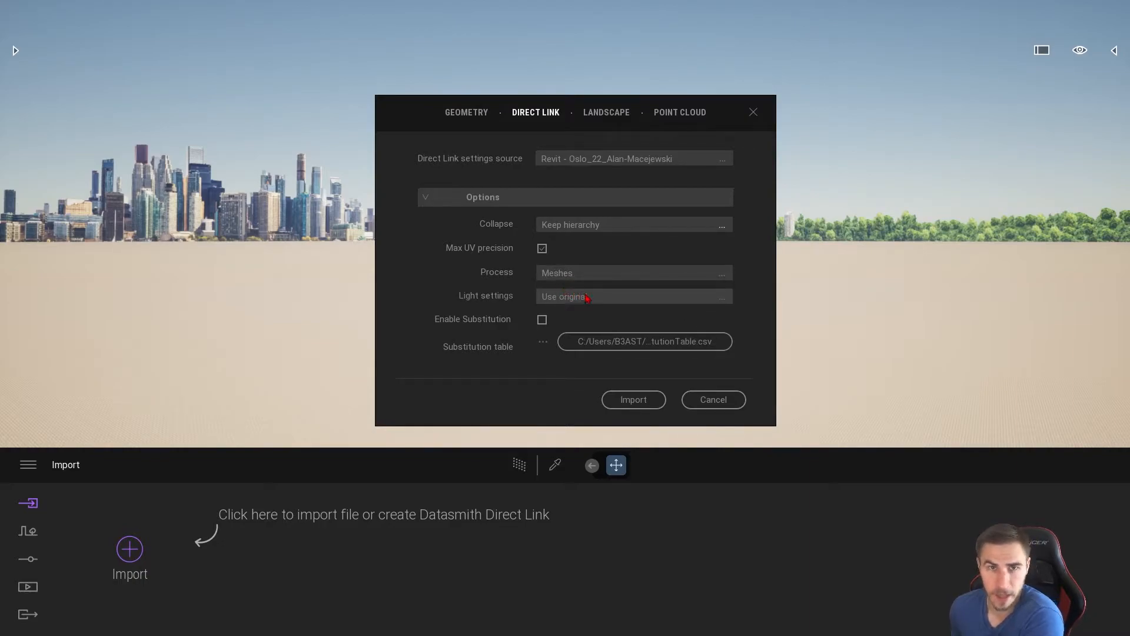
{"action": "left_click", "coordinate": [612, 277]}
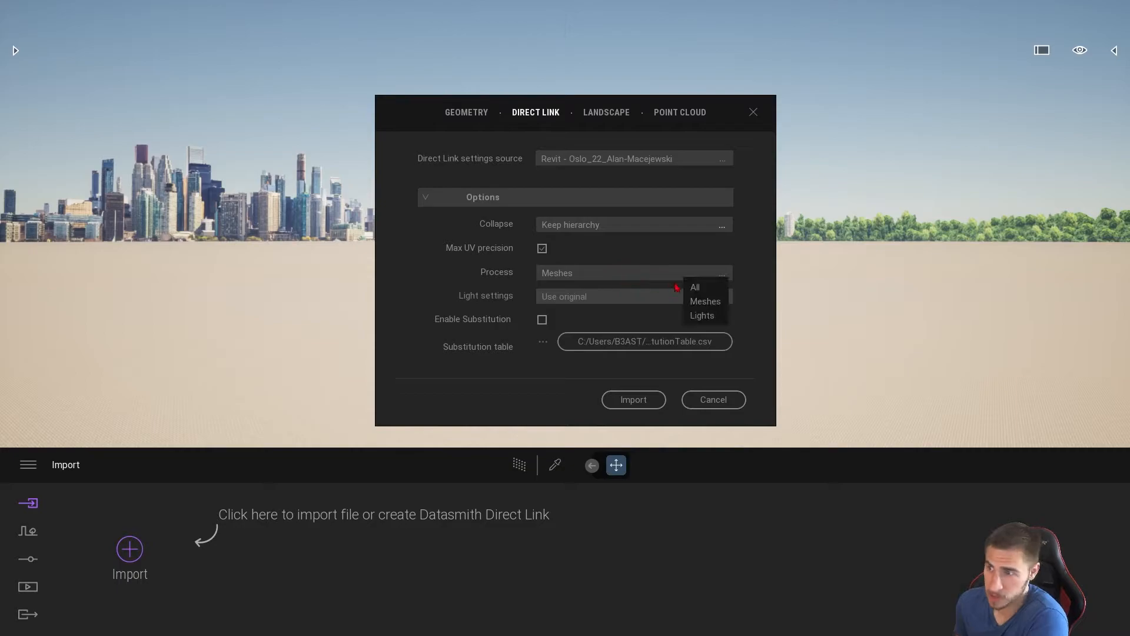
{"action": "left_click", "coordinate": [695, 287]}
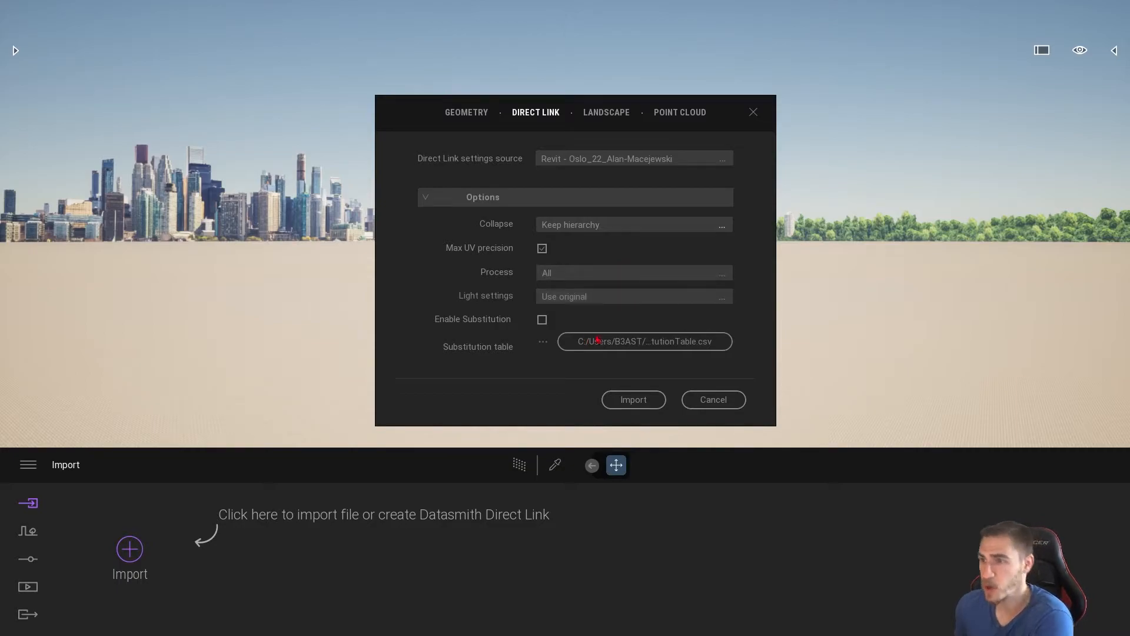
- Set the light settings to "Set intensity to 300 lm" and import the Revit Direct Link source
{"action": "left_click", "coordinate": [582, 300]}
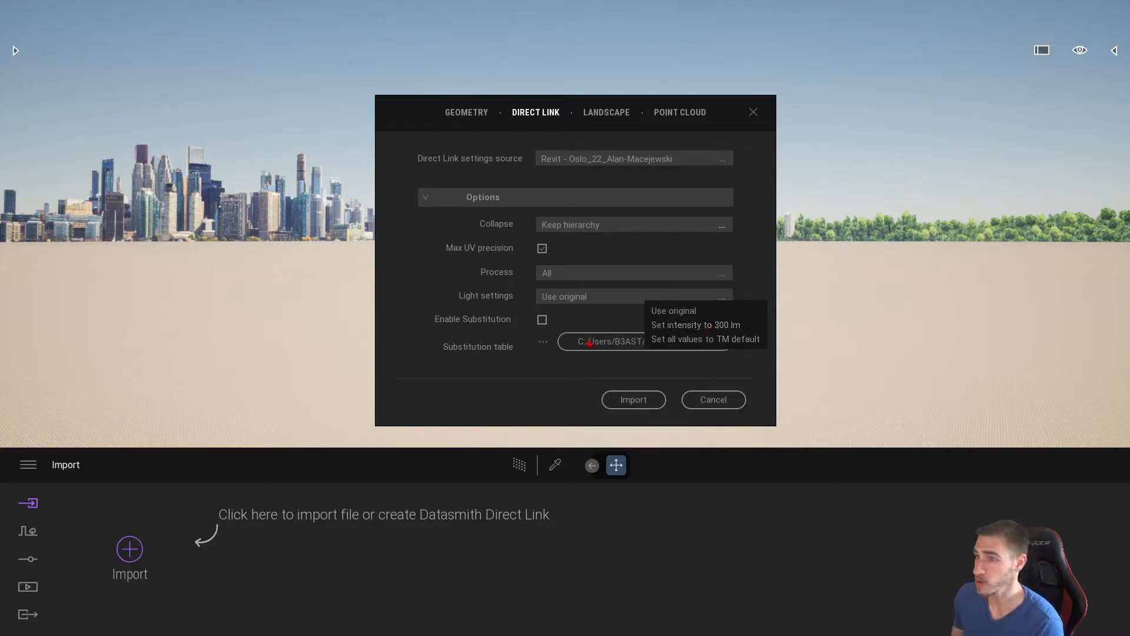
{"action": "left_click", "coordinate": [714, 327]}
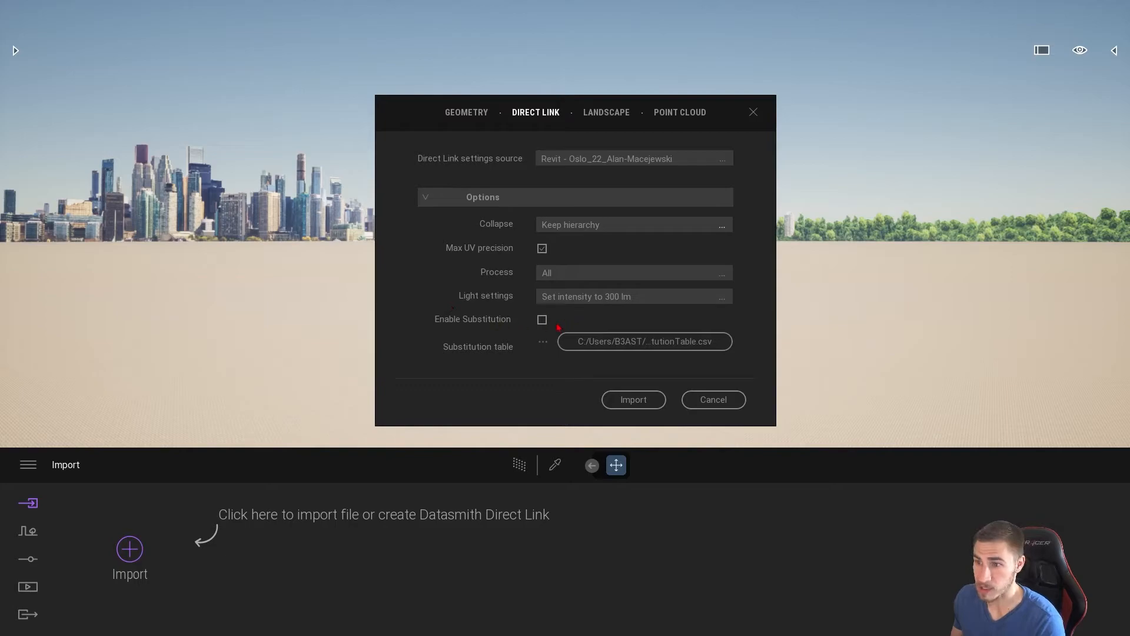
{"action": "left_click", "coordinate": [633, 399]}
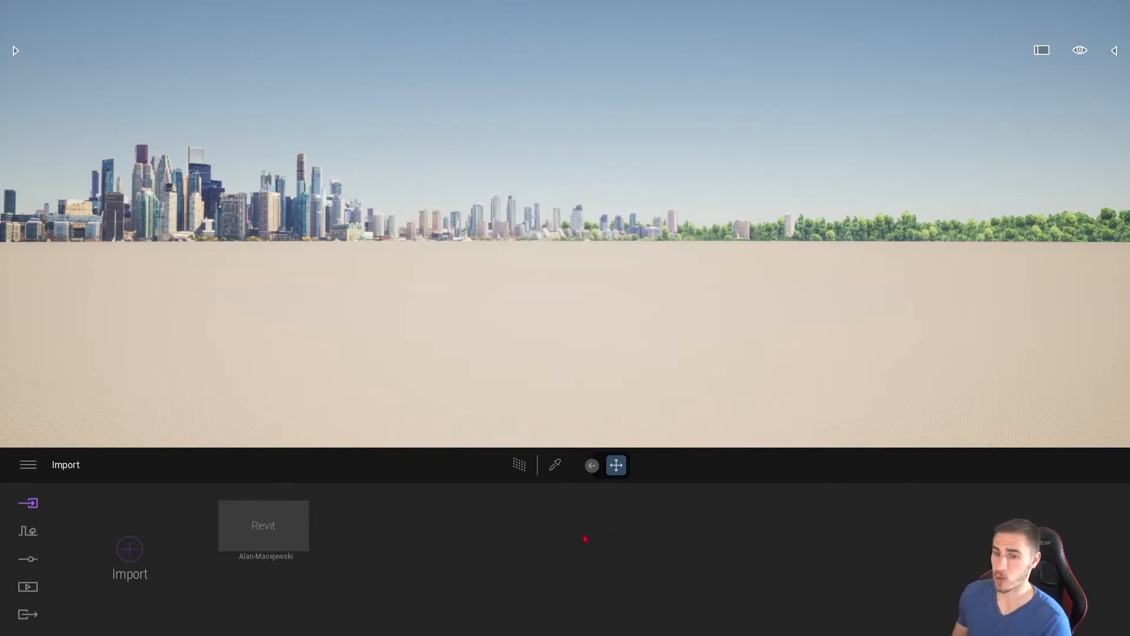
- Switch to Revit, check the Direct Link connection to Twinmotion, and synchronize the Revit model with it
{"action": "mouse_move", "coordinate": [283, 550]}
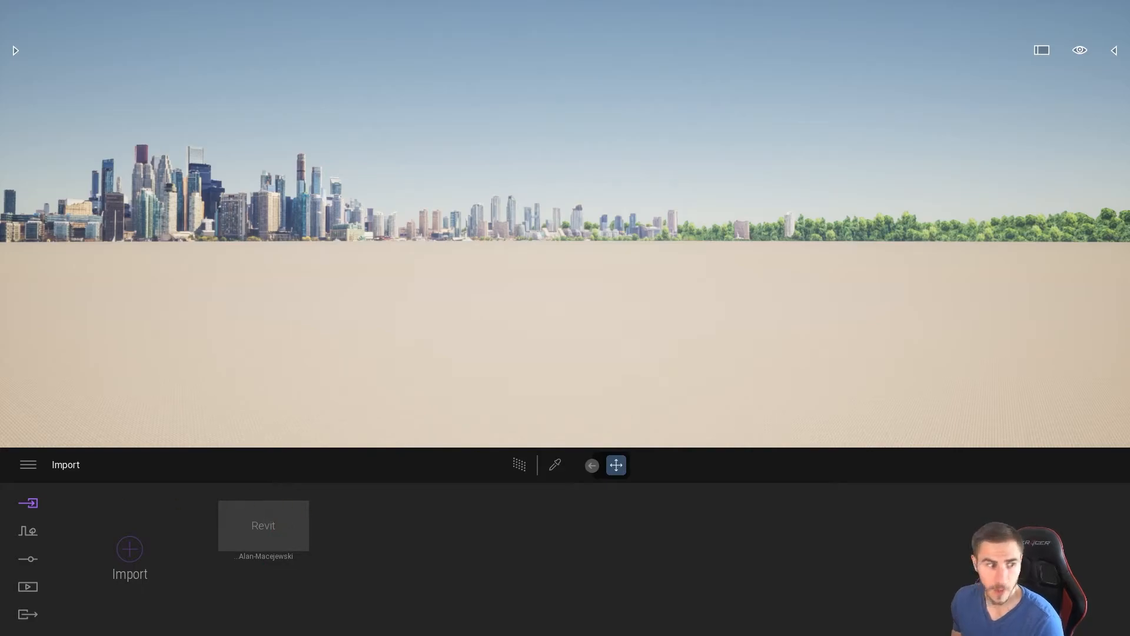
{"action": "key", "text": "alt+Tab"}
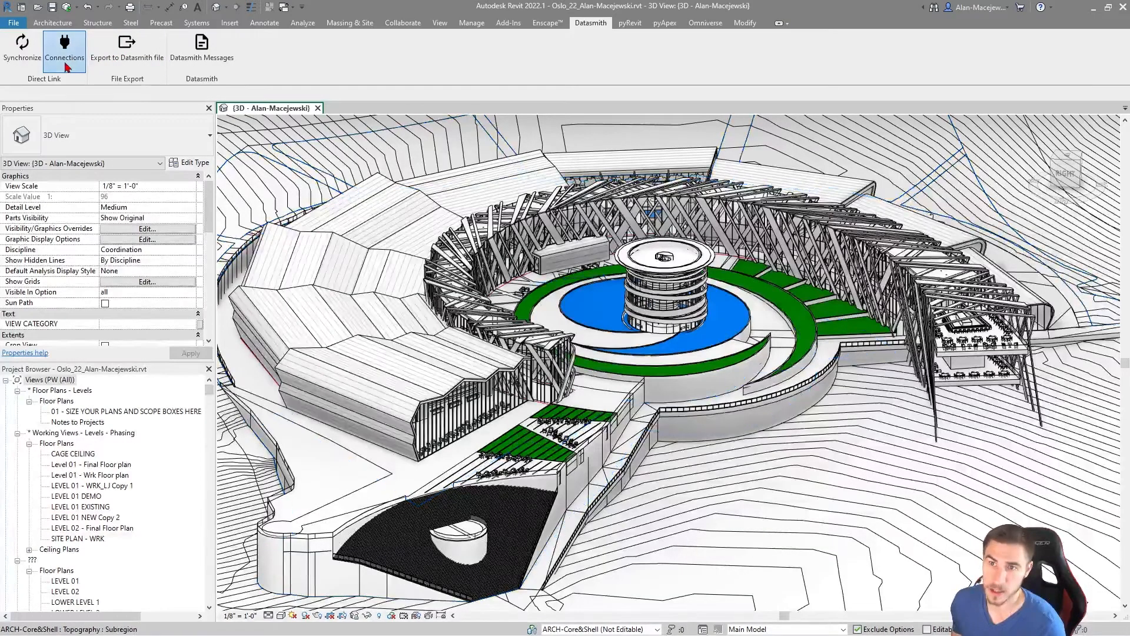
{"action": "left_click", "coordinate": [65, 59]}
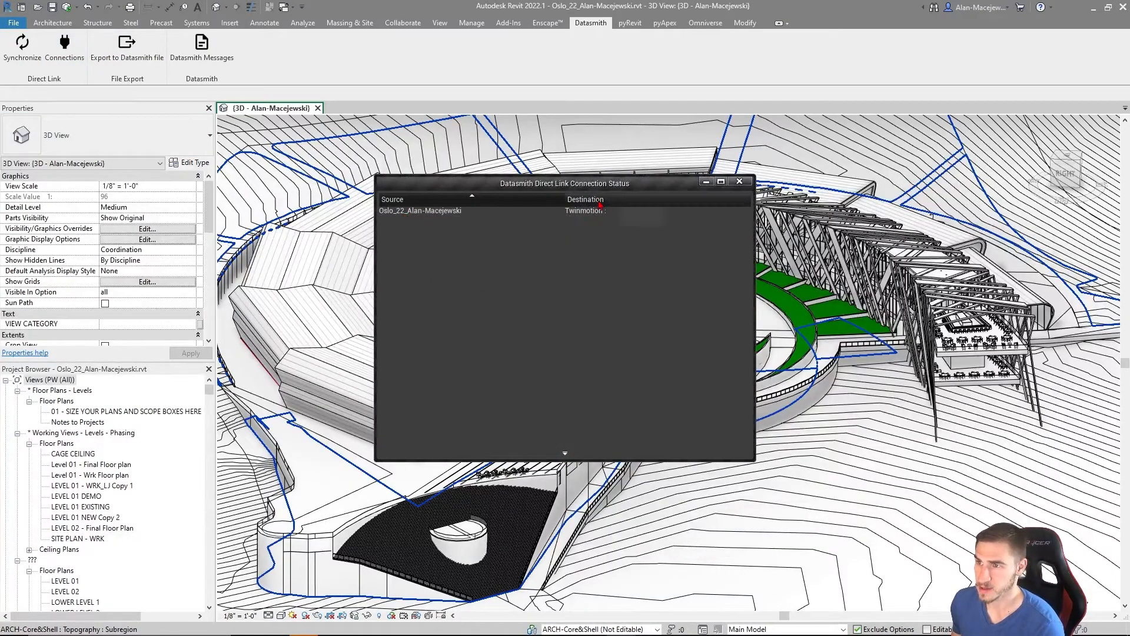
{"action": "mouse_move", "coordinate": [583, 218]}
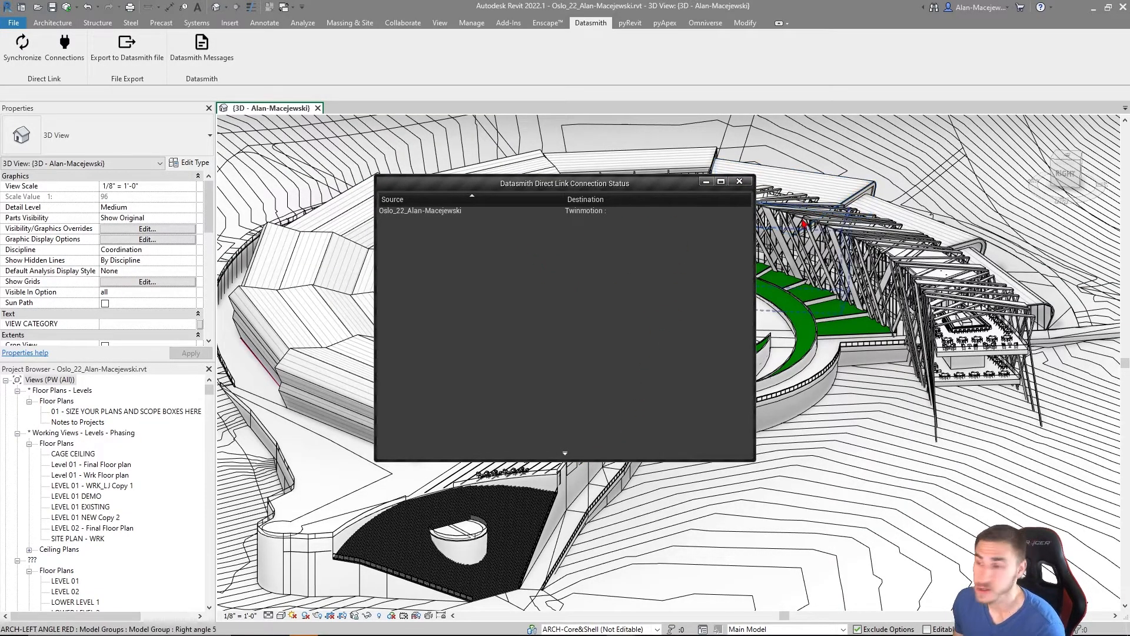
{"action": "left_click", "coordinate": [739, 181]}
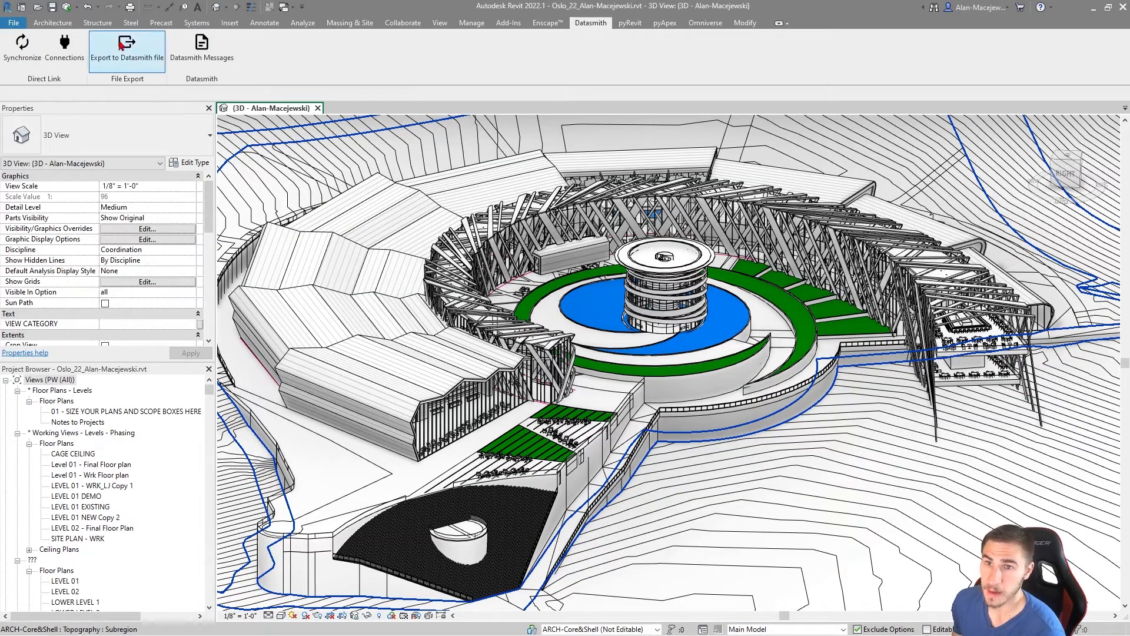
{"action": "left_click", "coordinate": [22, 47]}
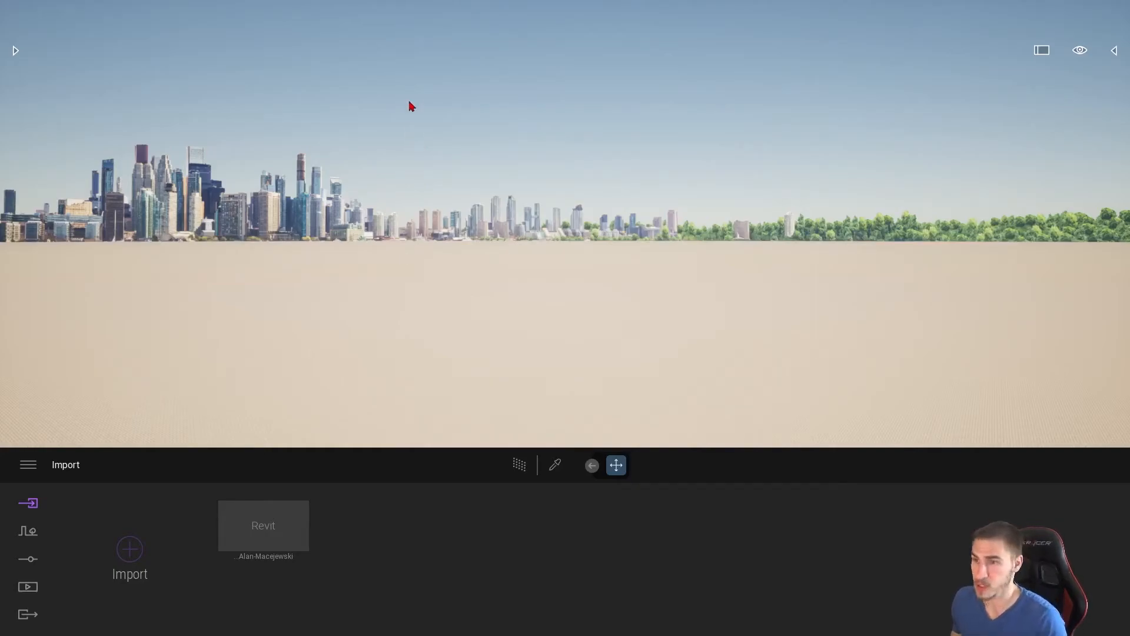
- Open the scene graph, select Roofs_Walls_32_Walls_1, and zoom to it to inspect the imported building up close
{"action": "right_click_drag", "start_coordinate": [355, 266], "coordinate": [617, 238]}
{"action": "left_click", "coordinate": [1114, 50]}
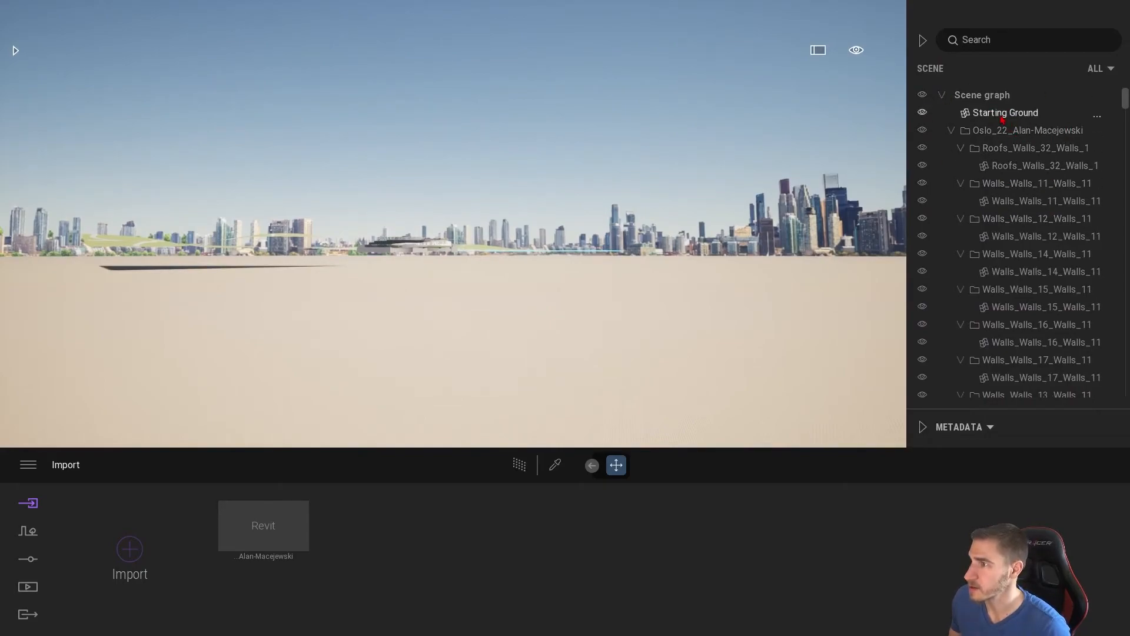
{"action": "left_click", "coordinate": [1016, 171]}
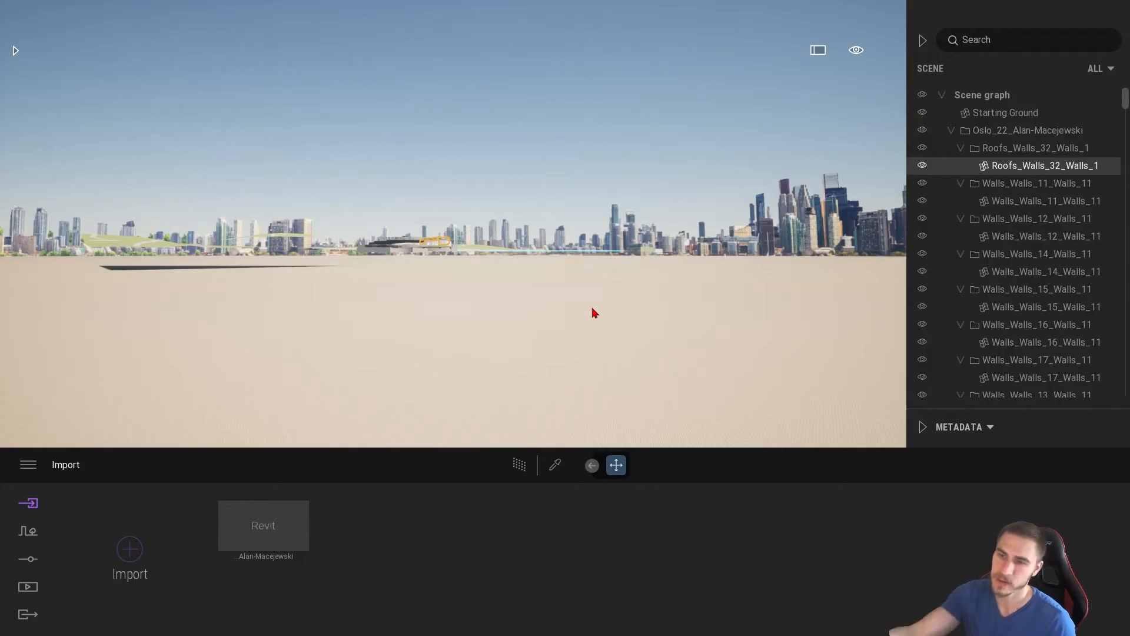
{"action": "key", "text": "f"}
{"action": "right_click_drag", "start_coordinate": [542, 308], "coordinate": [648, 365]}
{"action": "key", "text": "w"}
{"action": "key", "text": "s"}
{"action": "right_click_drag", "start_coordinate": [424, 277], "coordinate": [445, 302]}
{"action": "key", "text": "a"}
{"action": "key", "text": "w"}
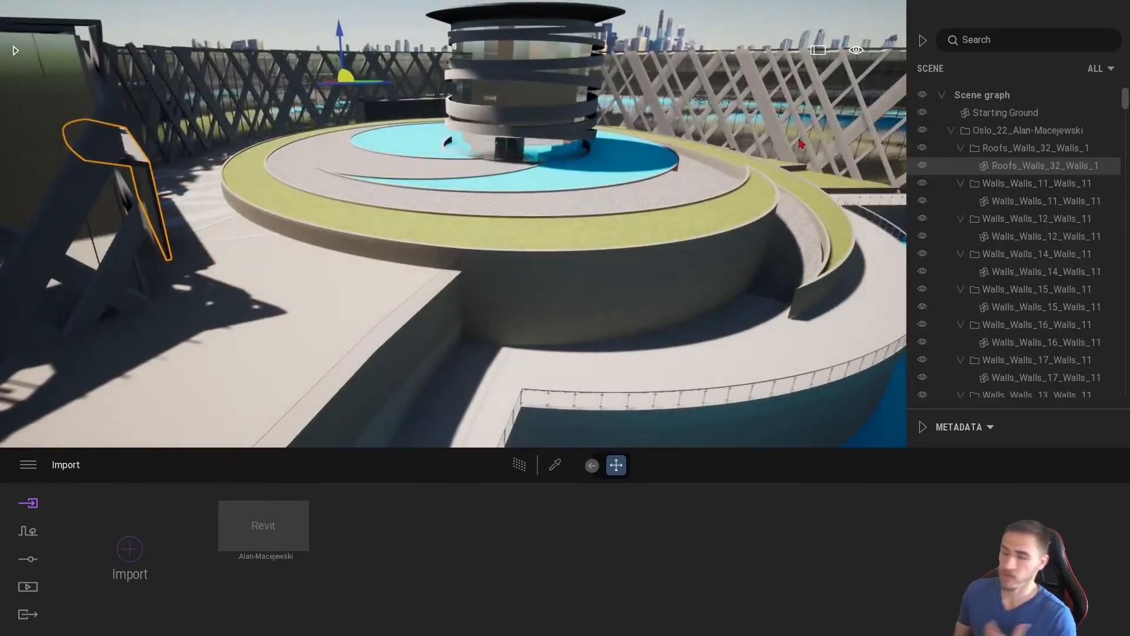
- Collapse and re-expand the scene graph, and look through the imported walls, roofs, stairs and railings in its hierarchy
{"action": "left_click", "coordinate": [947, 99]}
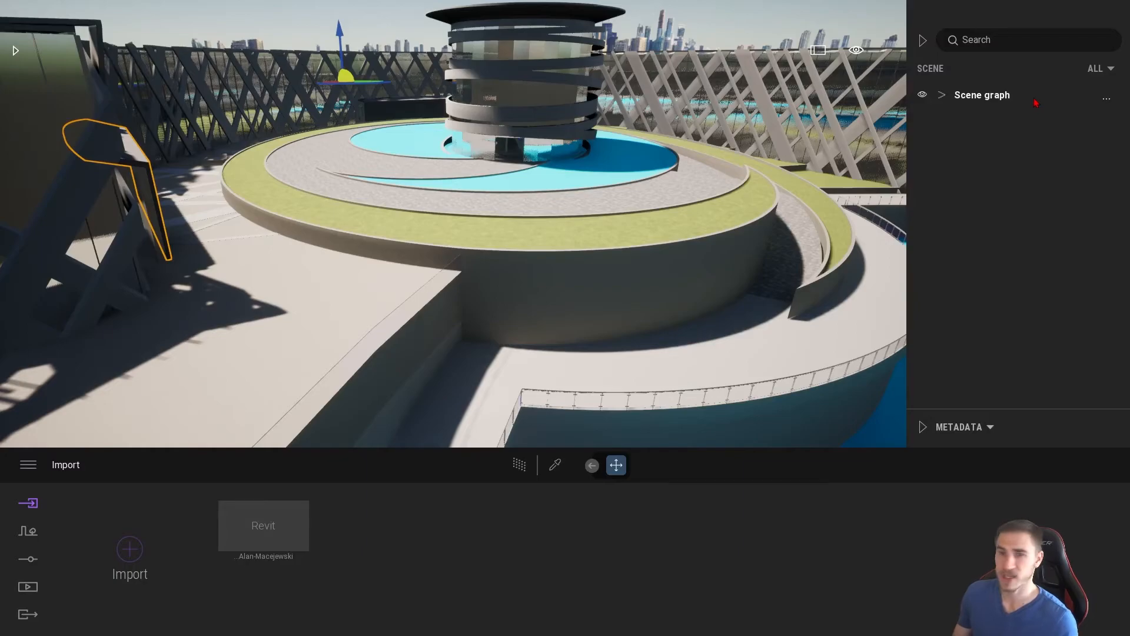
{"action": "left_click", "coordinate": [944, 98]}
{"action": "scroll", "coordinate": [1035, 122], "scroll_direction": "down", "scroll_amount": 5}
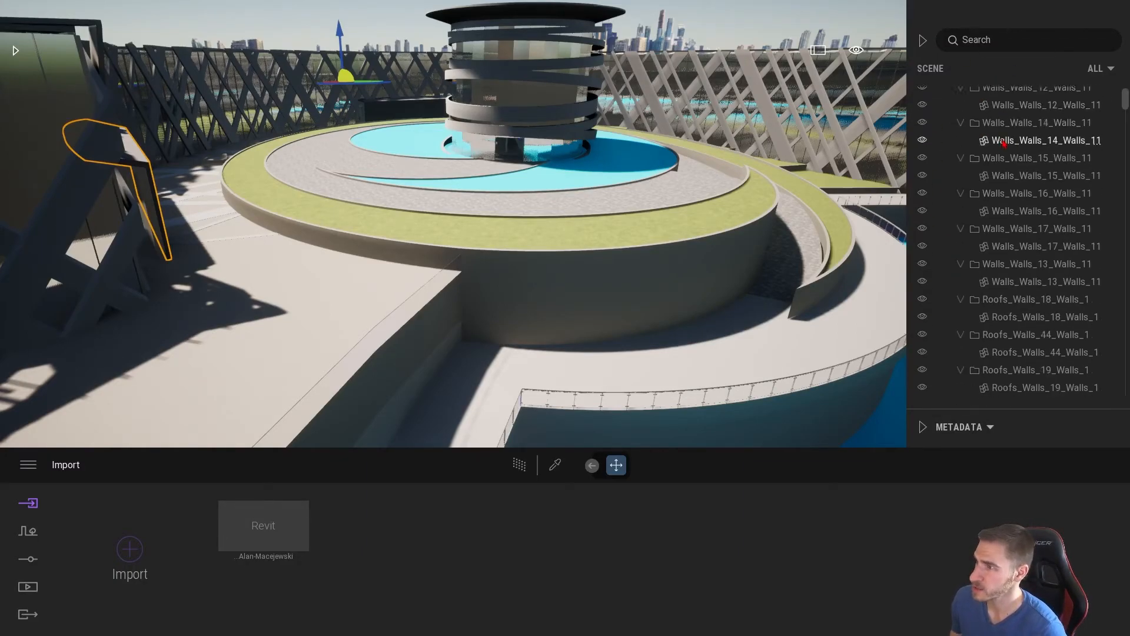
{"action": "scroll", "coordinate": [1034, 122], "scroll_direction": "down", "scroll_amount": 4}
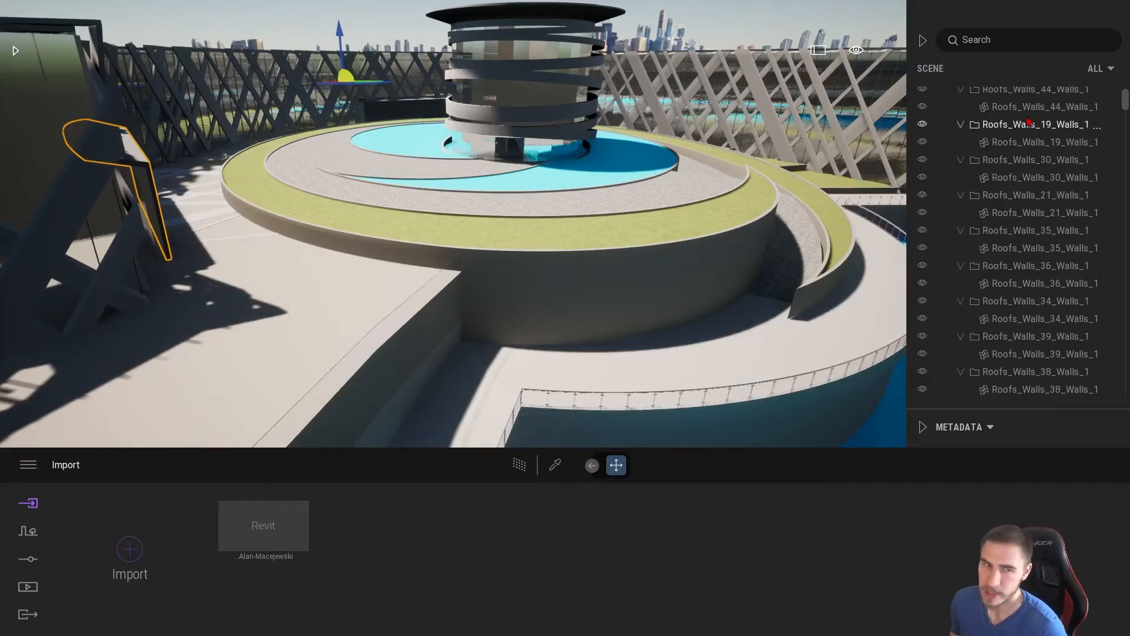
{"action": "scroll", "coordinate": [1028, 122], "scroll_direction": "down", "scroll_amount": 6}
{"action": "scroll", "coordinate": [1066, 135], "scroll_direction": "down", "scroll_amount": 10}
{"action": "scroll", "coordinate": [1060, 153], "scroll_direction": "down", "scroll_amount": 5}
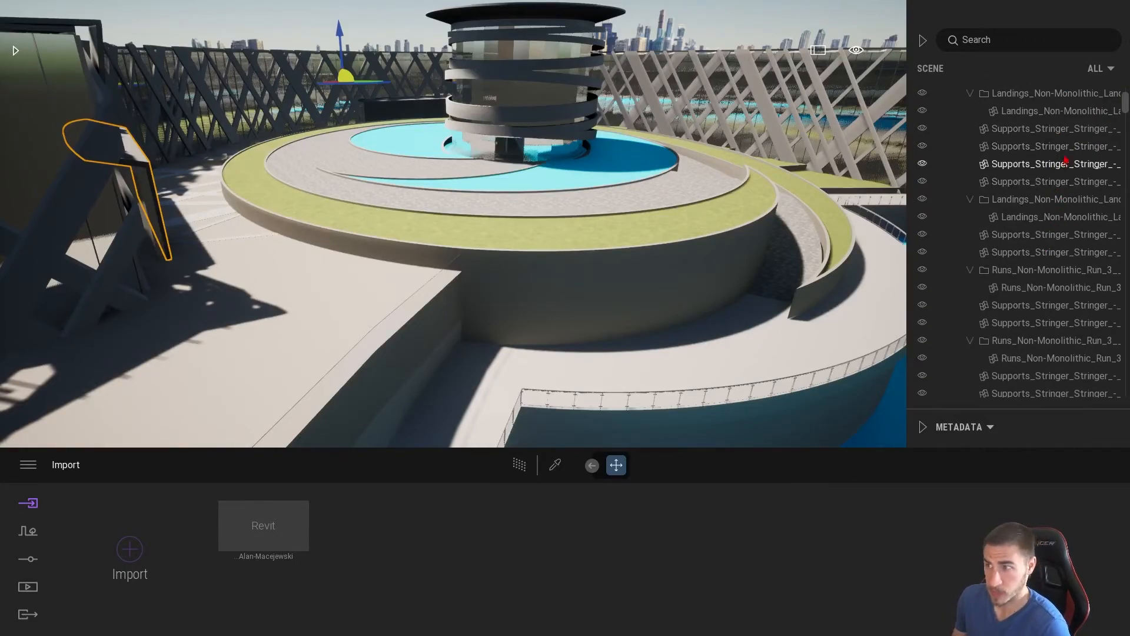
{"action": "scroll", "coordinate": [1054, 212], "scroll_direction": "down", "scroll_amount": 3}
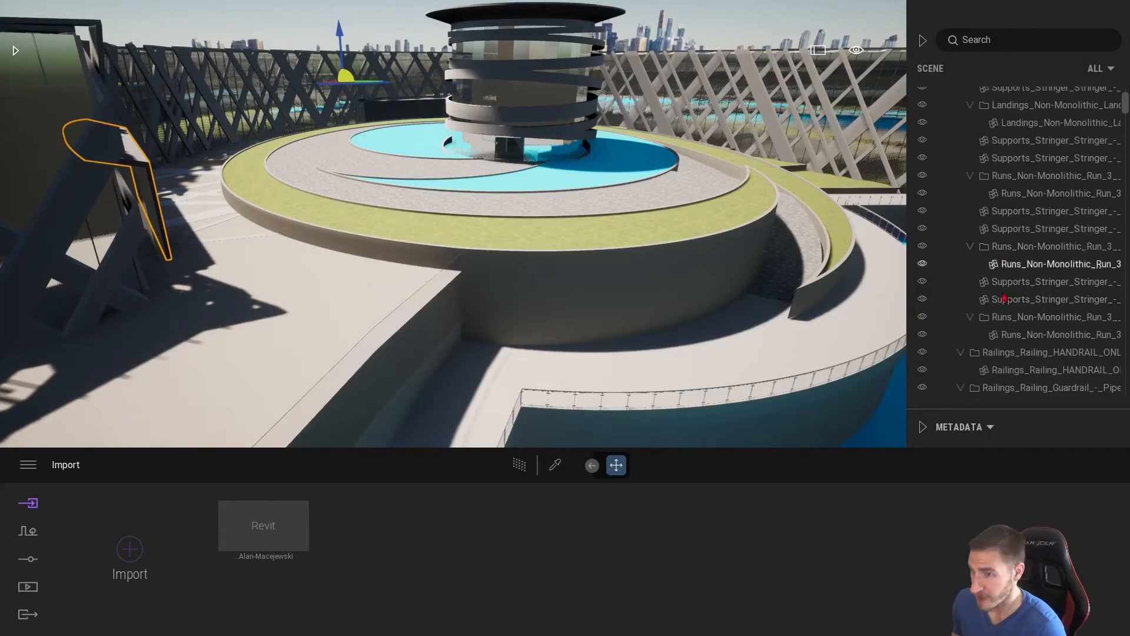
- Try moving the curved site wall below the circular green roof, and undo the move
{"action": "left_click", "coordinate": [571, 282]}
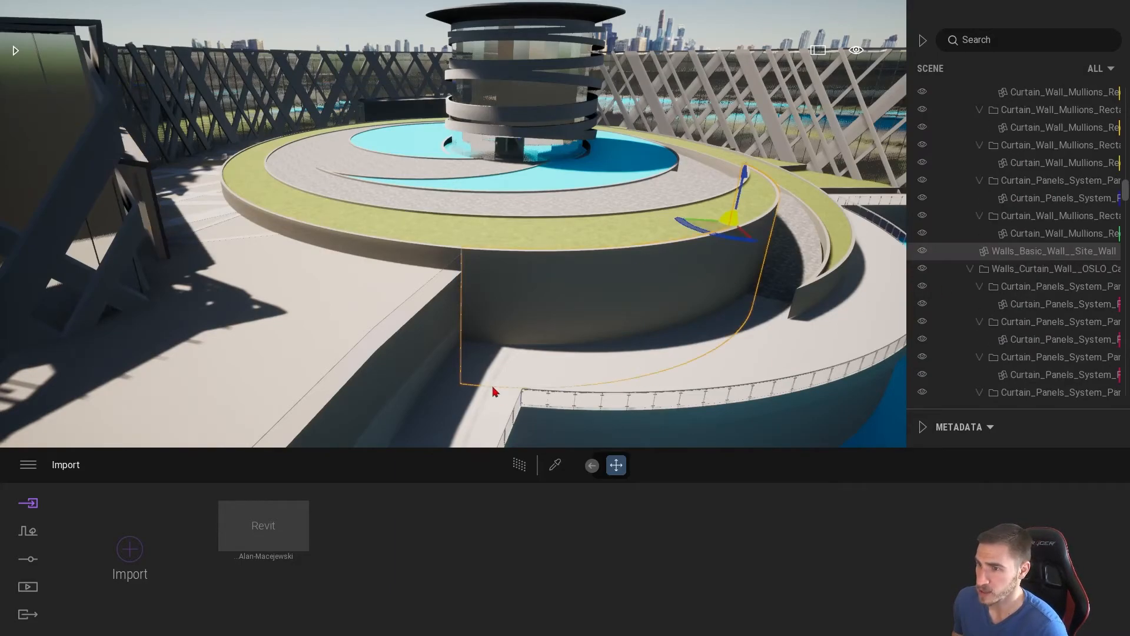
{"action": "left_click_drag", "start_coordinate": [743, 184], "coordinate": [730, 234]}
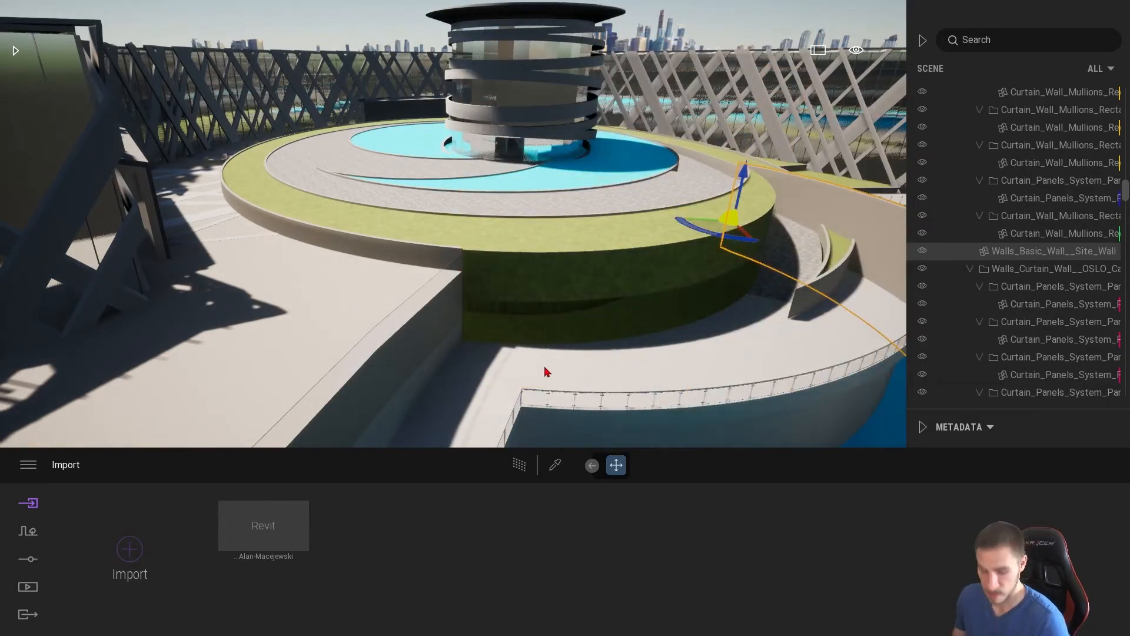
{"action": "key", "text": "ctrl+z"}
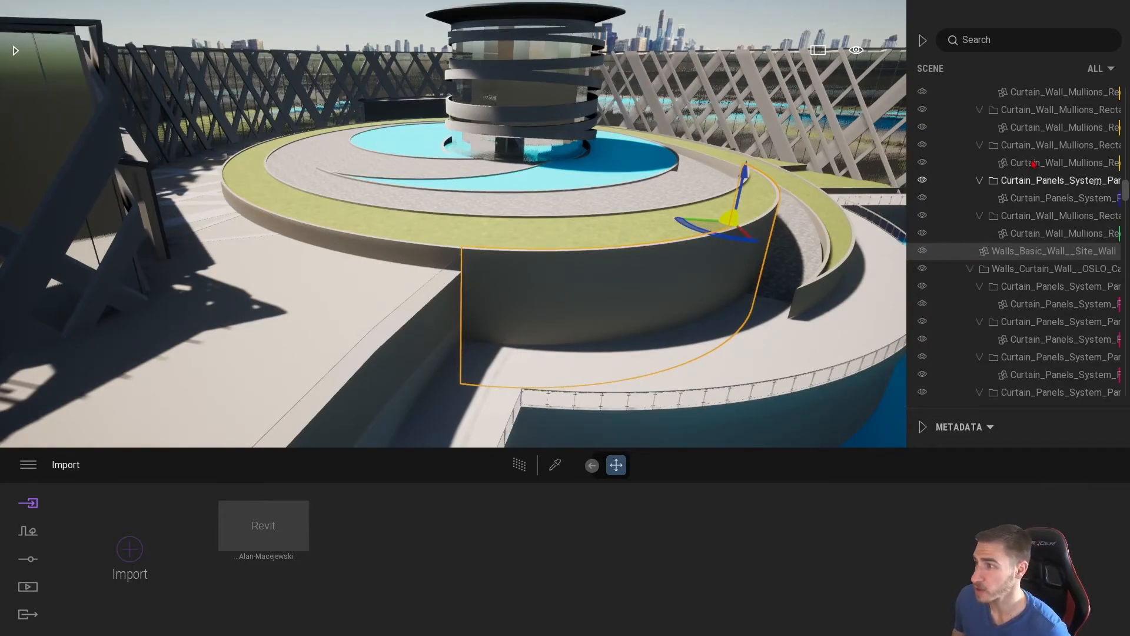
- Select individual model elements such as the diagonal wall brace to check their scene graph entries, and clear the selection
{"action": "scroll", "coordinate": [1020, 232], "scroll_direction": "down", "scroll_amount": 3}
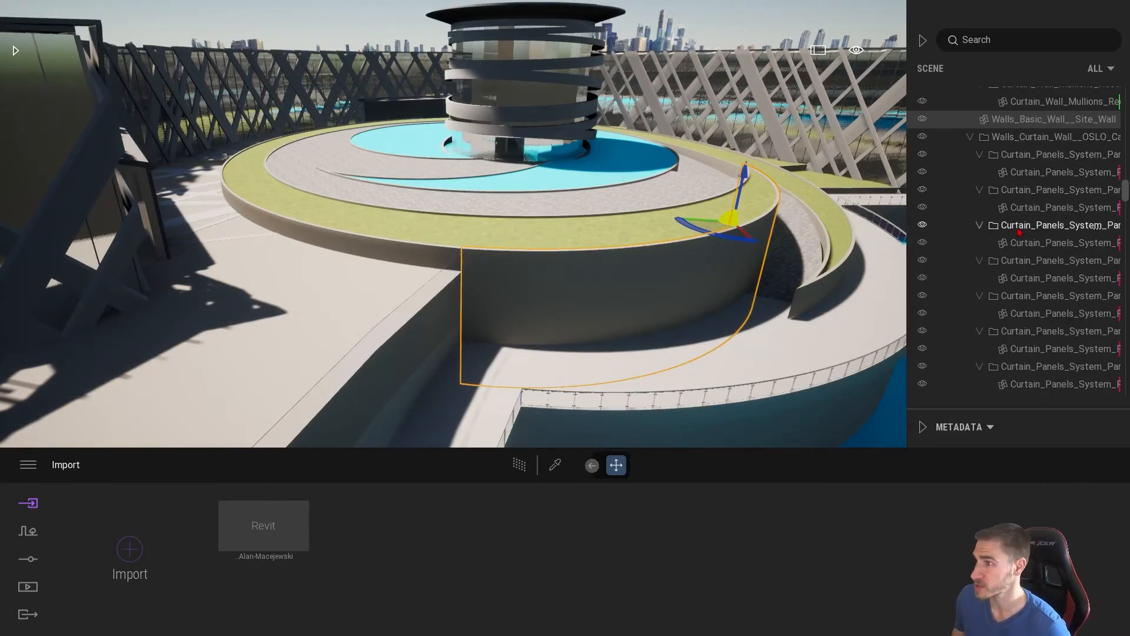
{"action": "middle_click_drag", "start_coordinate": [83, 187], "coordinate": [66, 179], "text": "shift"}
{"action": "left_click", "coordinate": [86, 182]}
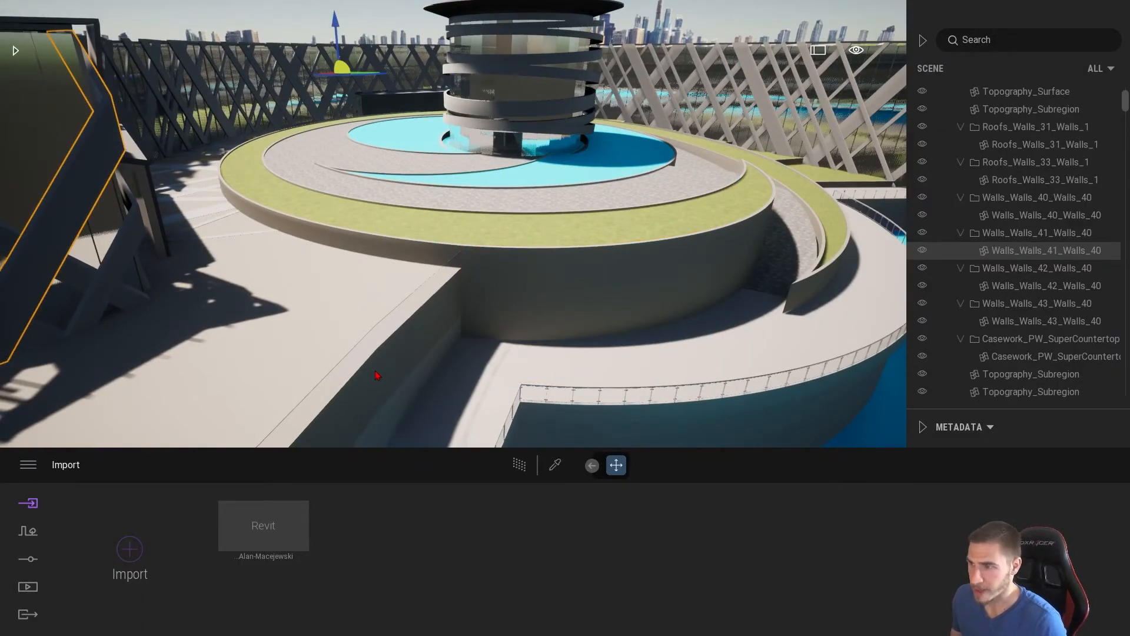
{"action": "key", "text": "Escape"}
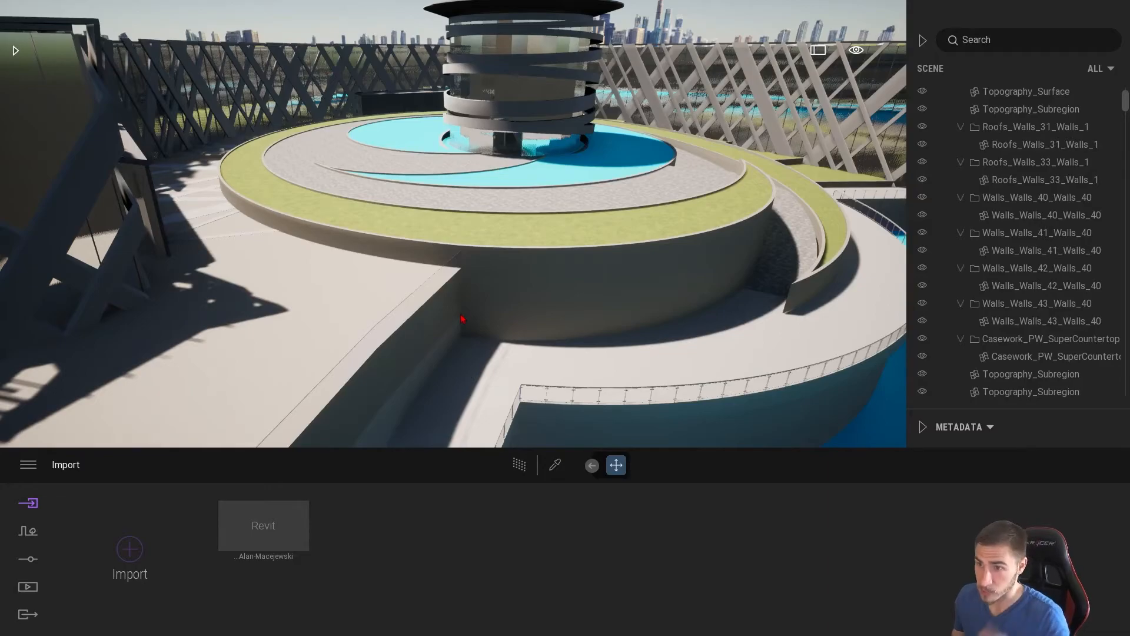
{"action": "left_click", "coordinate": [425, 298]}
{"action": "key", "text": "Escape"}
- Select a glass curtain panel behind the crossed diagonal braces, hide it, and show it again
{"action": "right_click_drag", "start_coordinate": [315, 242], "coordinate": [171, 188]}
{"action": "double_click", "coordinate": [283, 156]}
{"action": "right_click_drag", "start_coordinate": [643, 253], "coordinate": [557, 265]}
{"action": "key", "text": "s"}
{"action": "key", "text": "w"}
{"action": "key", "text": "d"}
{"action": "key", "text": "s"}
{"action": "key", "text": "w"}
{"action": "key", "text": "s"}
{"action": "key", "text": "s"}
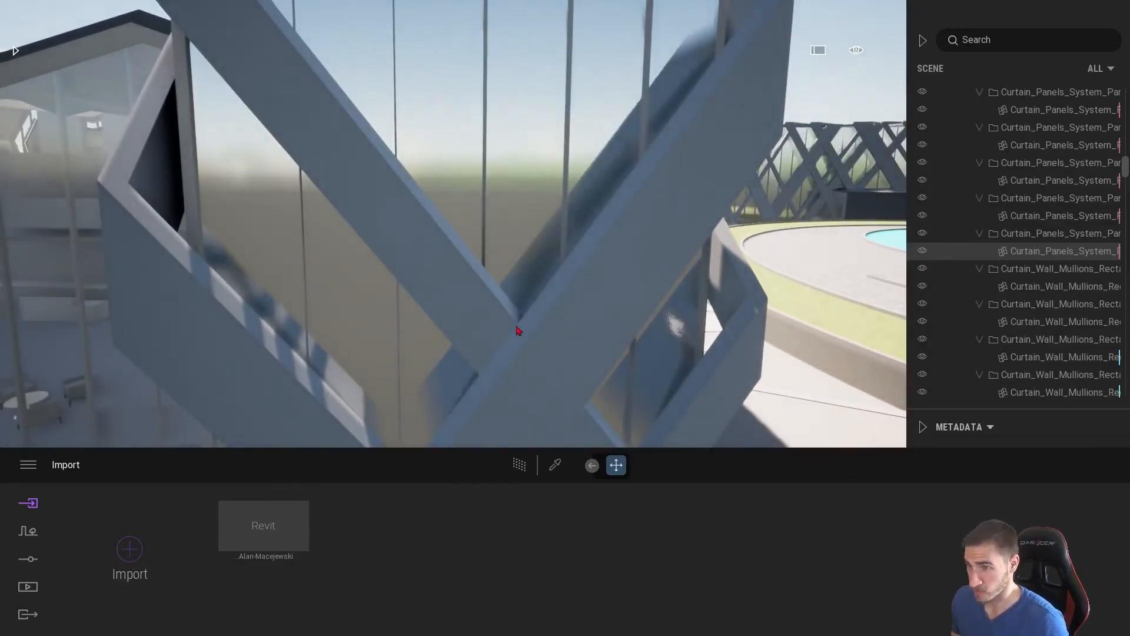
{"action": "key", "text": "s"}
{"action": "right_click_drag", "start_coordinate": [504, 199], "coordinate": [505, 224]}
{"action": "left_click", "coordinate": [523, 249]}
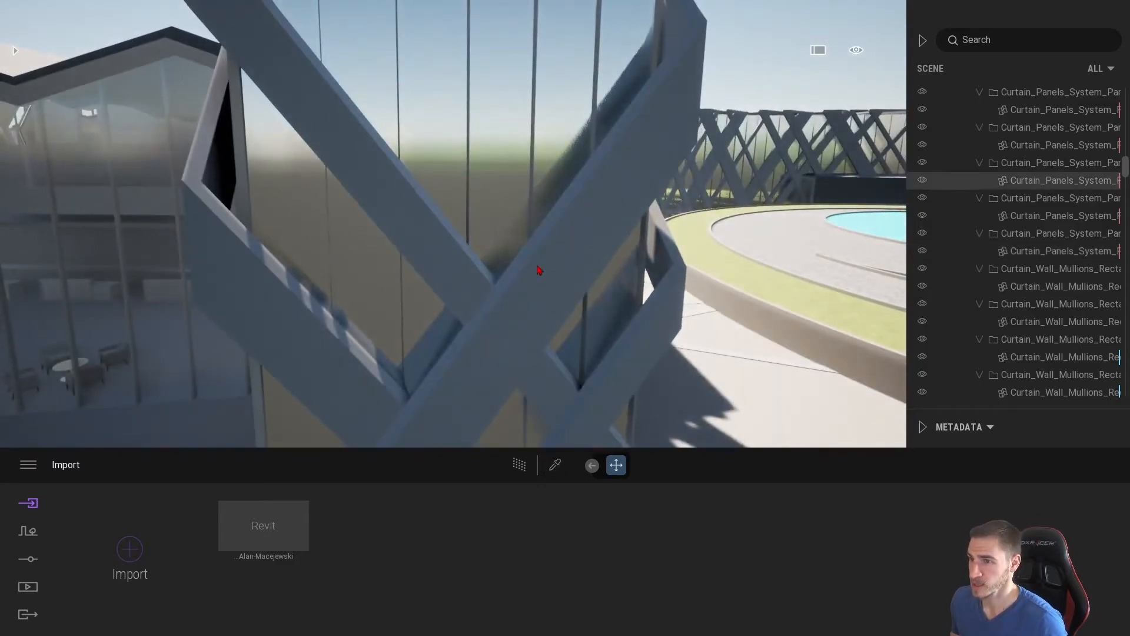
{"action": "left_click", "coordinate": [923, 181]}
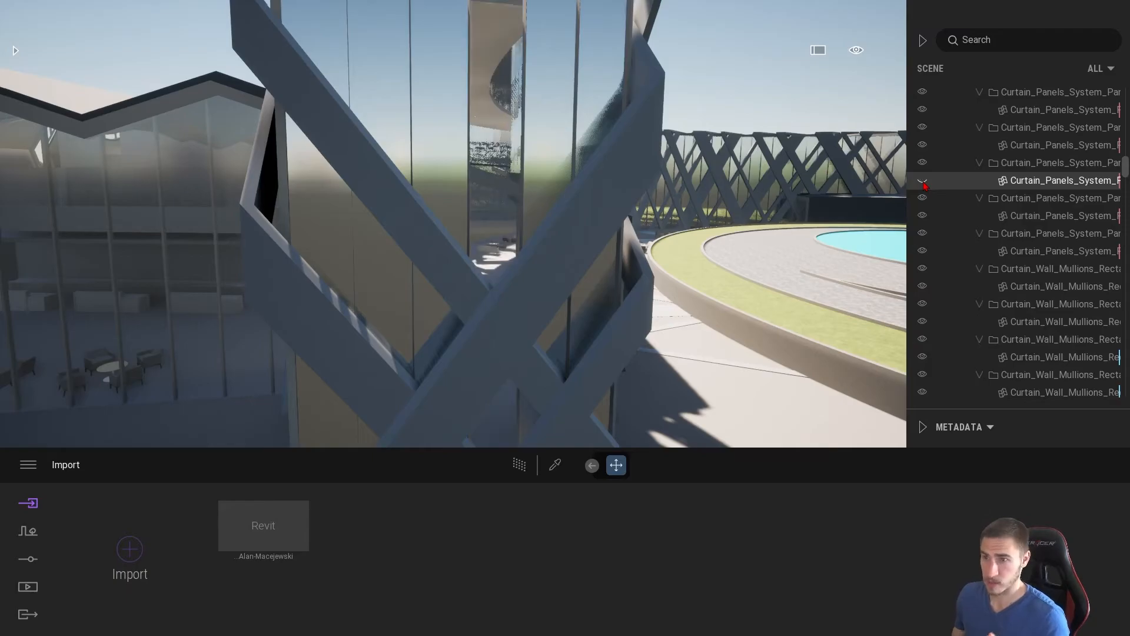
{"action": "left_click", "coordinate": [922, 181]}
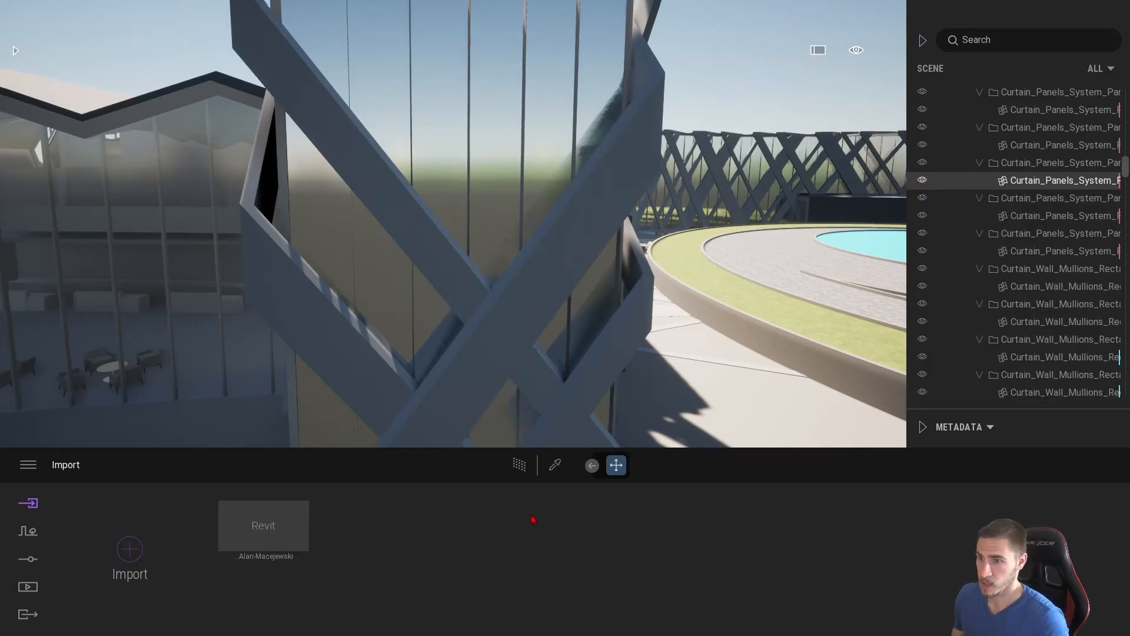
- Sample the curtain panels' glass material, replace it with Two sided glass from the Glass library, and inspect the facade
{"action": "left_click", "coordinate": [515, 202]}
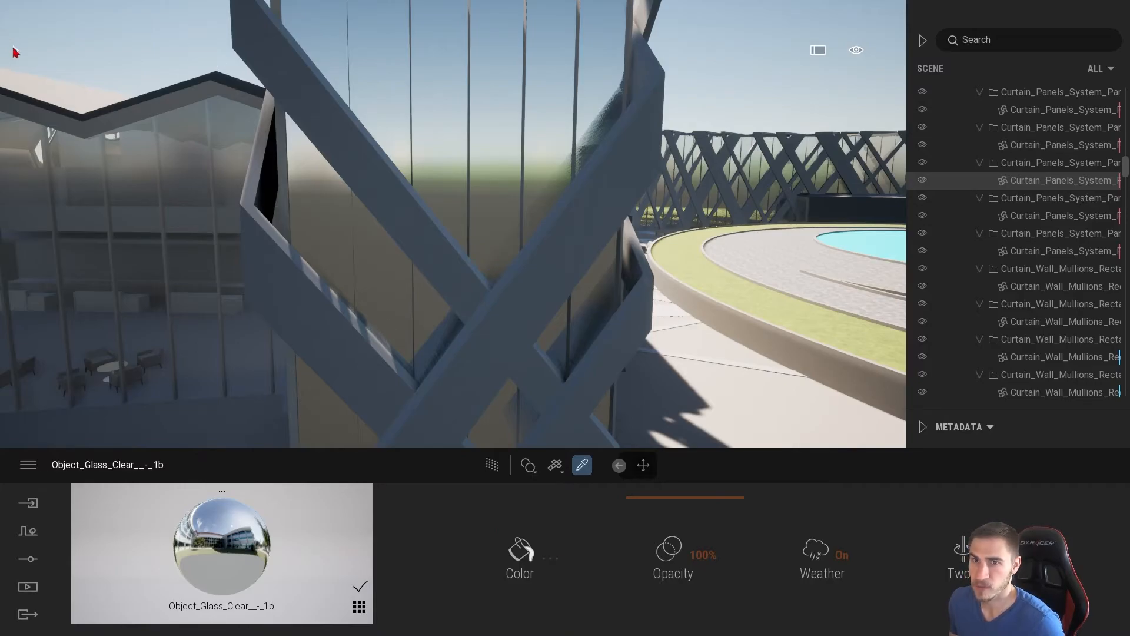
{"action": "left_click", "coordinate": [15, 50]}
{"action": "left_click", "coordinate": [24, 72]}
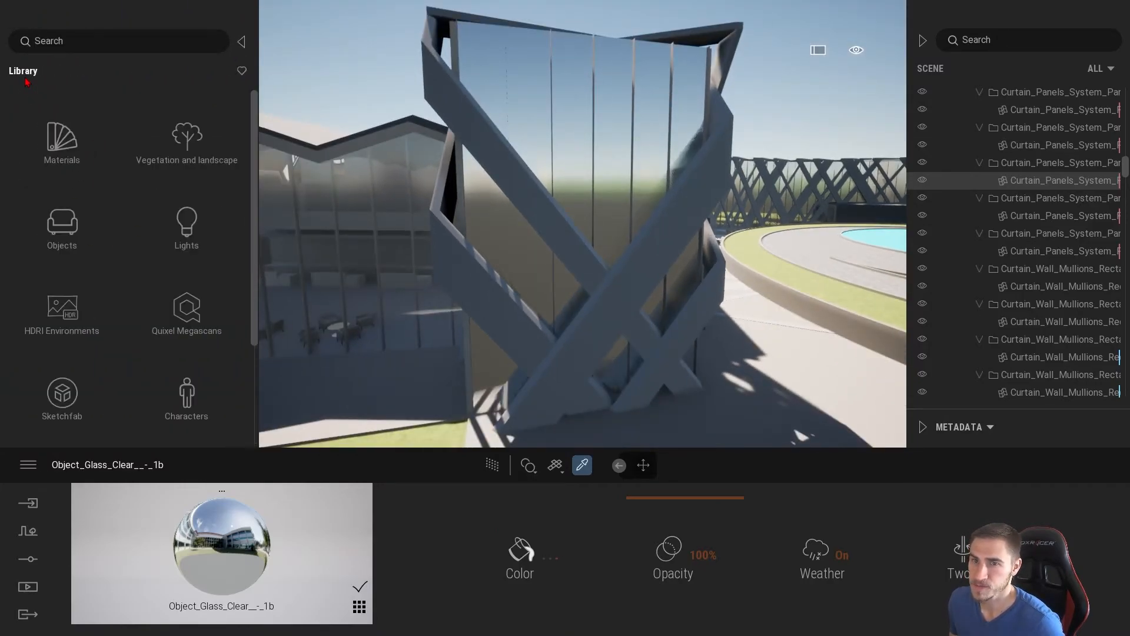
{"action": "left_click", "coordinate": [61, 139]}
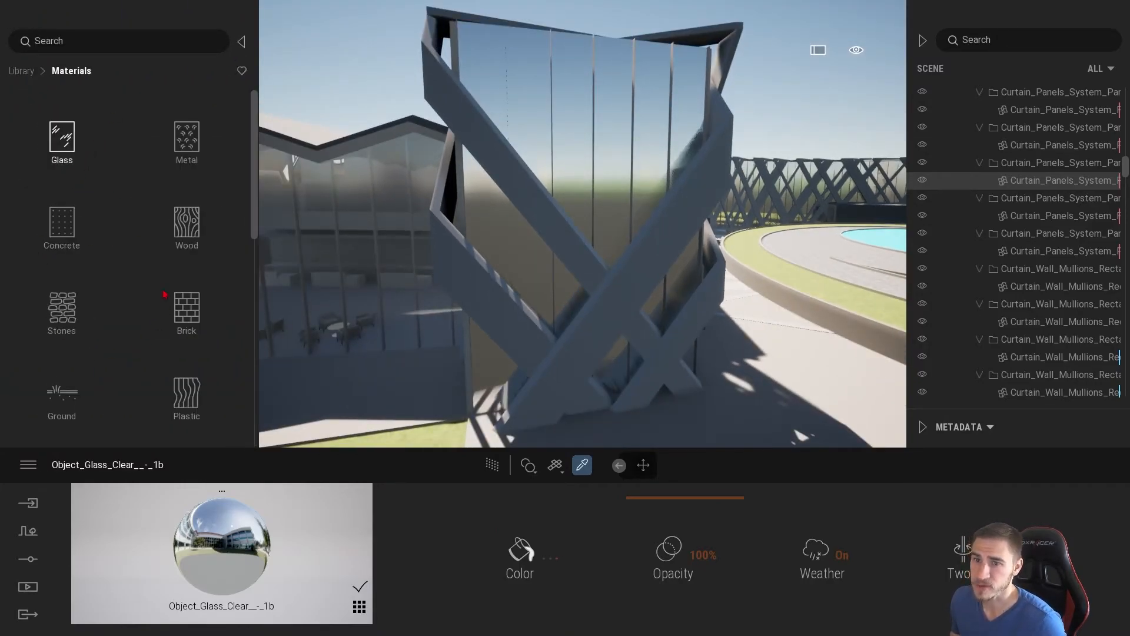
{"action": "left_click", "coordinate": [75, 143]}
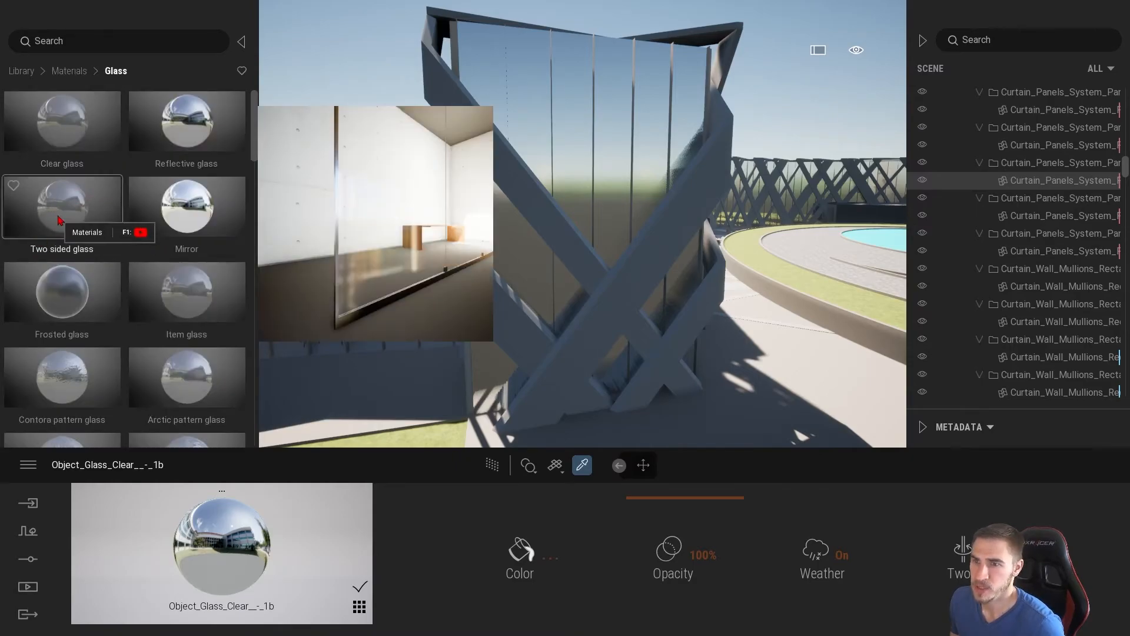
{"action": "left_click_drag", "start_coordinate": [59, 220], "coordinate": [534, 282]}
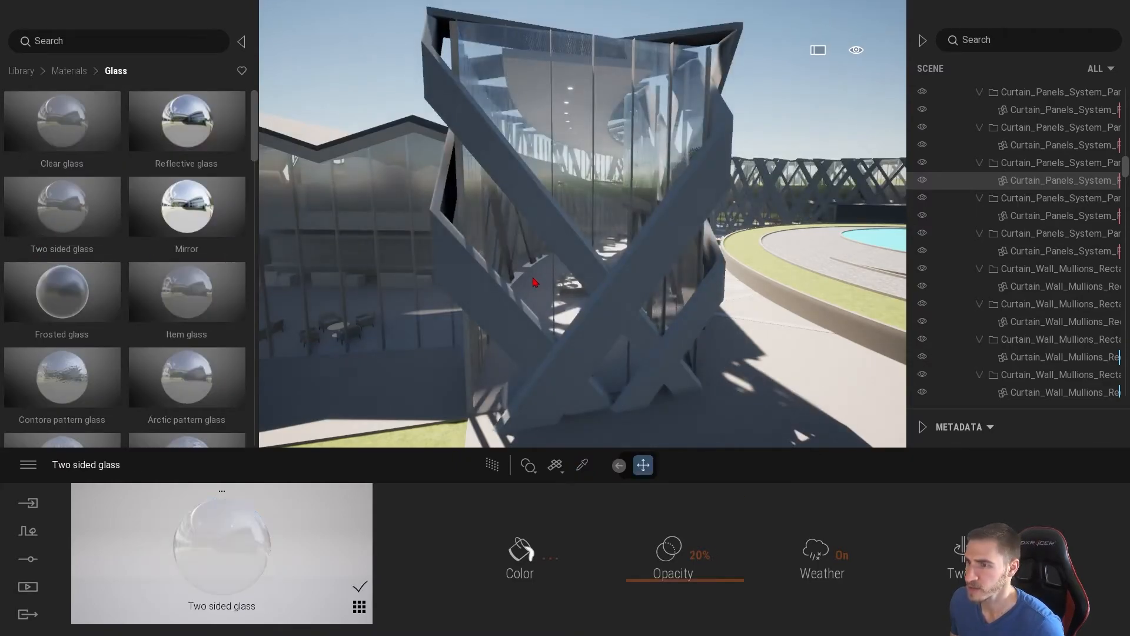
{"action": "key", "text": "w"}
{"action": "mouse_move", "coordinate": [662, 375]}
{"action": "right_mouse_down"}
{"action": "mouse_move", "coordinate": [695, 371]}
{"action": "mouse_move", "coordinate": [530, 371]}
{"action": "mouse_move", "coordinate": [512, 353]}
{"action": "mouse_move", "coordinate": [529, 359]}
{"action": "mouse_move", "coordinate": [506, 353]}
{"action": "mouse_move", "coordinate": [656, 378]}
{"action": "right_mouse_up"}
{"action": "key", "text": "w"}
{"action": "key", "text": "w"}
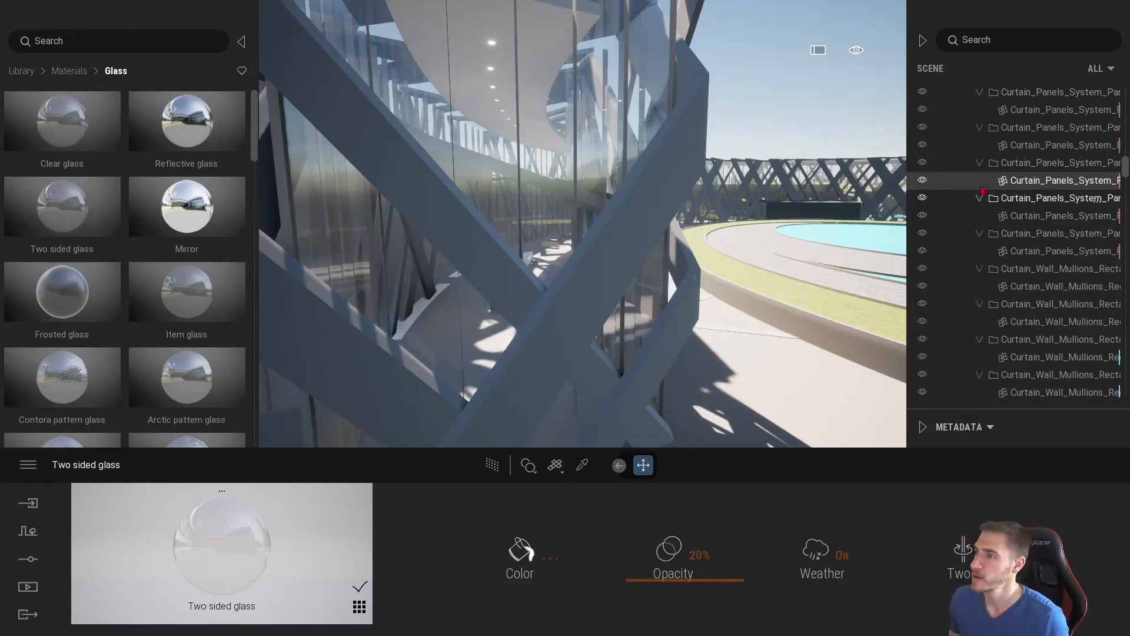
- Collapse the whole scene graph hierarchy and expand only its top level
{"action": "scroll", "coordinate": [1107, 177], "scroll_direction": "up", "scroll_amount": 5}
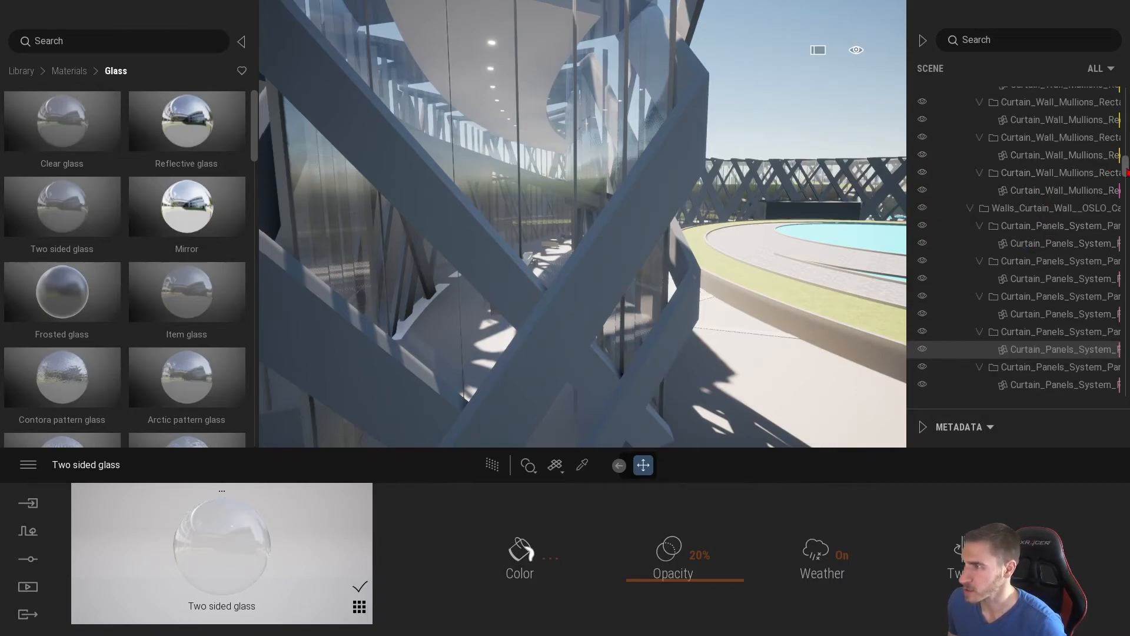
{"action": "left_click_drag", "start_coordinate": [1127, 171], "coordinate": [1125, 94]}
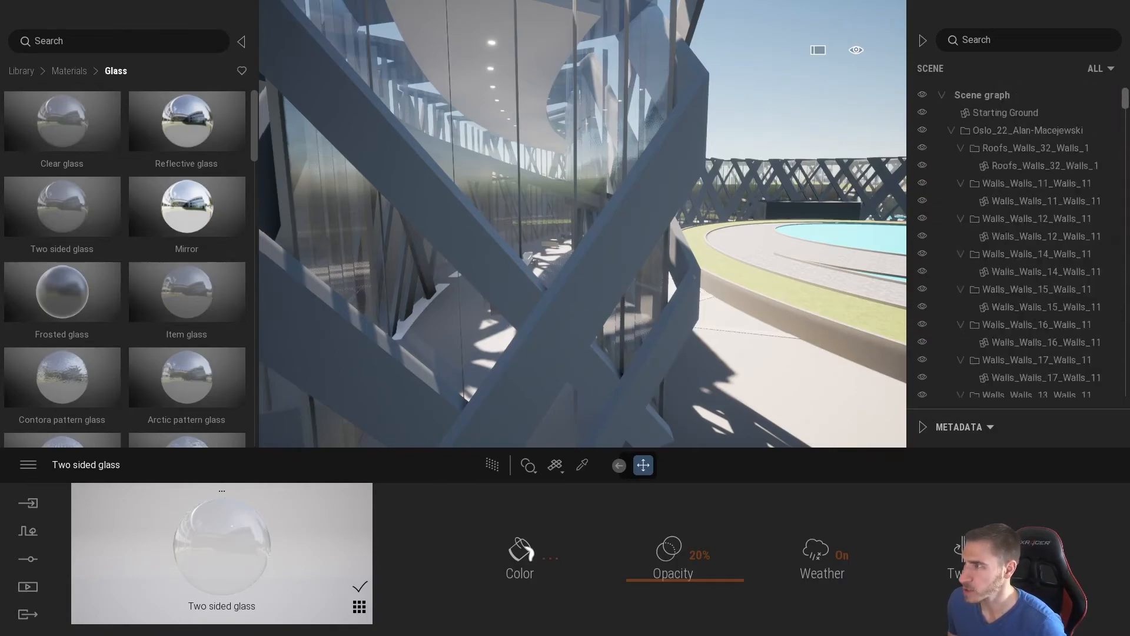
{"action": "right_click", "coordinate": [993, 102]}
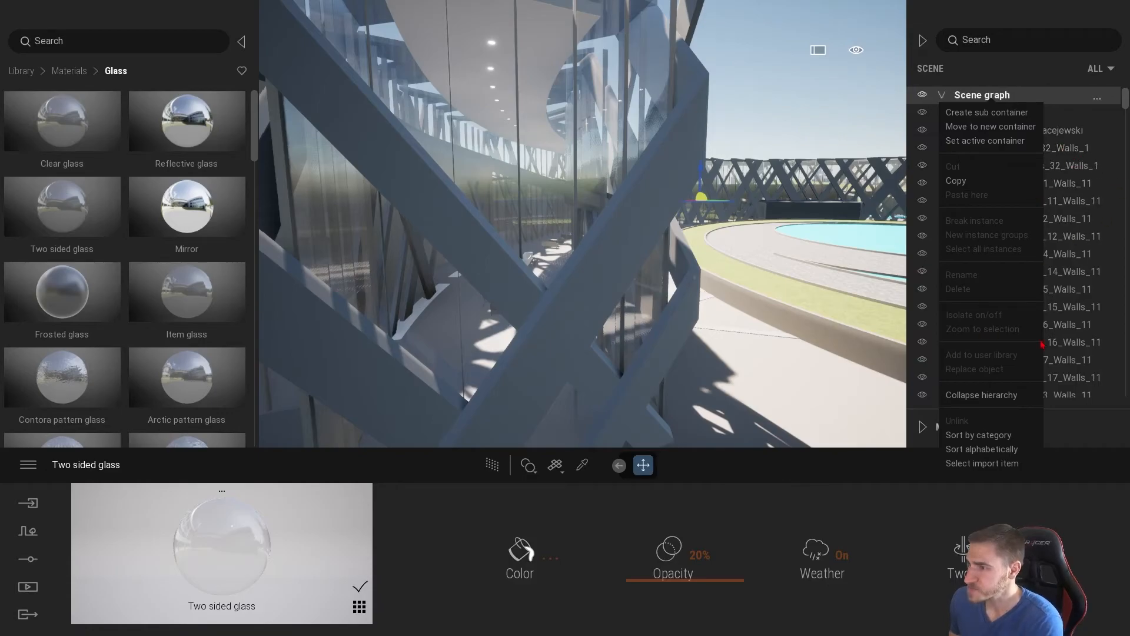
{"action": "left_click", "coordinate": [999, 397]}
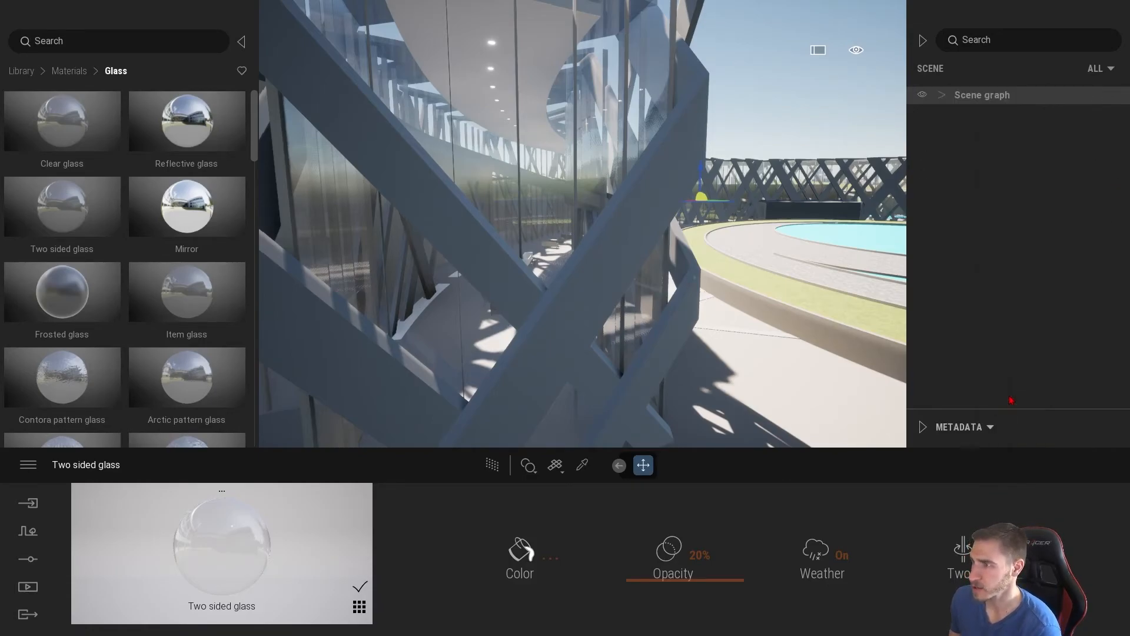
{"action": "left_click", "coordinate": [942, 95]}
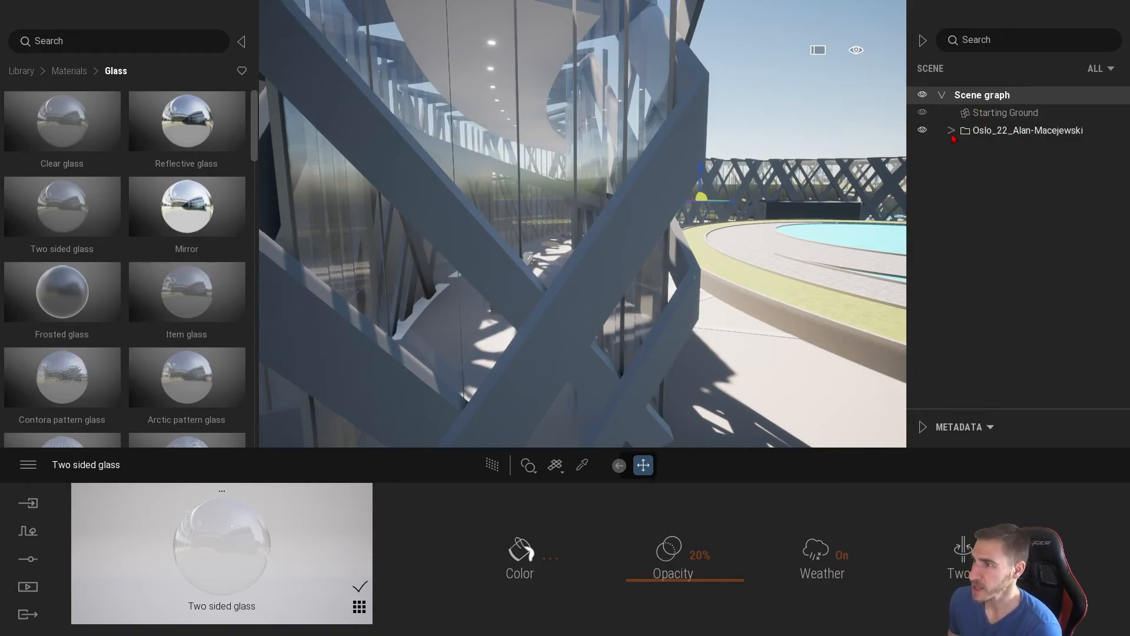
- Select the imported Revit model's container, hide it, and show it again
{"action": "left_click", "coordinate": [1014, 134]}
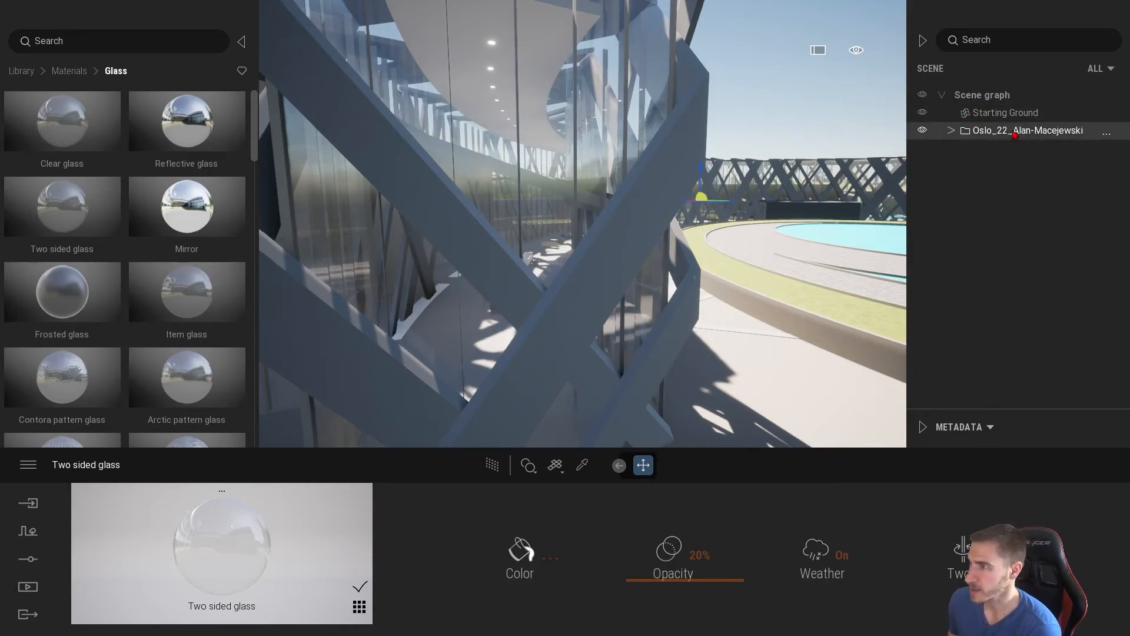
{"action": "left_click", "coordinate": [922, 131]}
{"action": "left_click", "coordinate": [922, 131]}
- Expand the imported model's container and review its collapsed element folders through to the end of the list
{"action": "double_click", "coordinate": [1025, 137]}
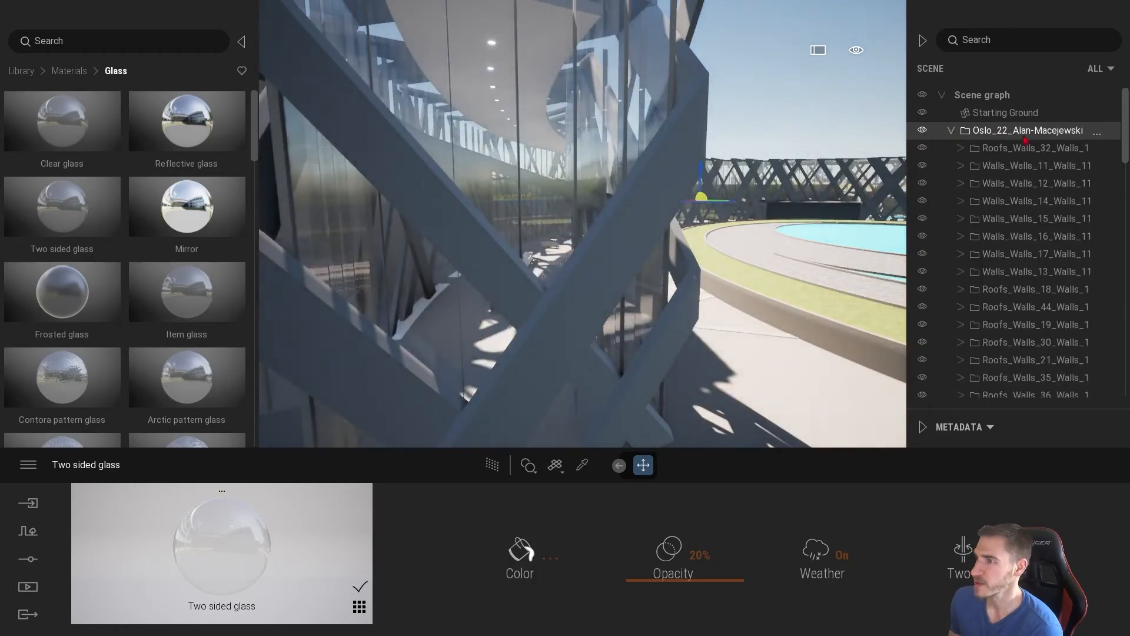
{"action": "scroll", "coordinate": [1025, 139], "scroll_direction": "down", "scroll_amount": 10}
{"action": "scroll", "coordinate": [993, 296], "scroll_direction": "down", "scroll_amount": 10}
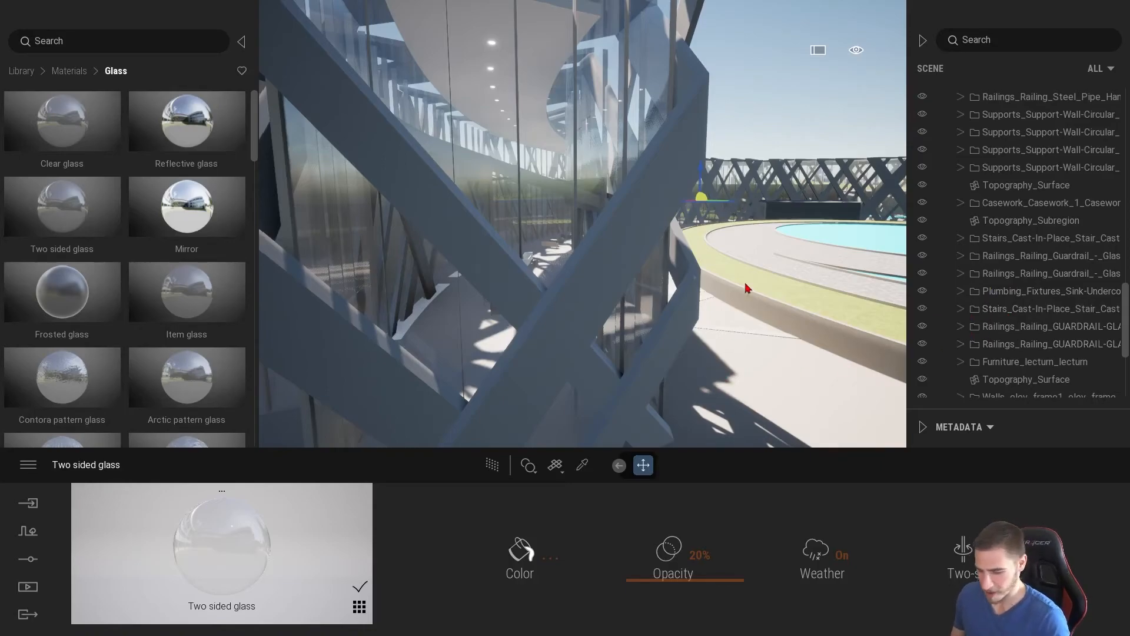
{"action": "right_click_drag", "start_coordinate": [730, 316], "coordinate": [783, 317]}
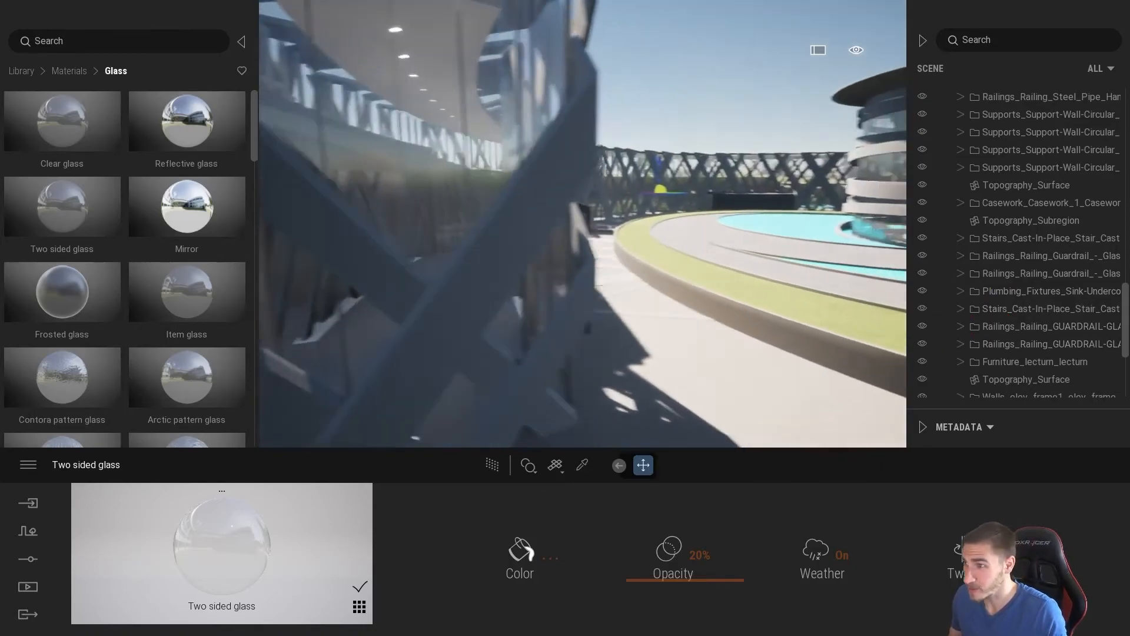
{"action": "scroll", "coordinate": [1034, 326], "scroll_direction": "down", "scroll_amount": 3}
{"action": "left_click_drag", "start_coordinate": [1124, 341], "coordinate": [1125, 133]}
{"action": "scroll", "coordinate": [1102, 381], "scroll_direction": "down", "scroll_amount": 10}
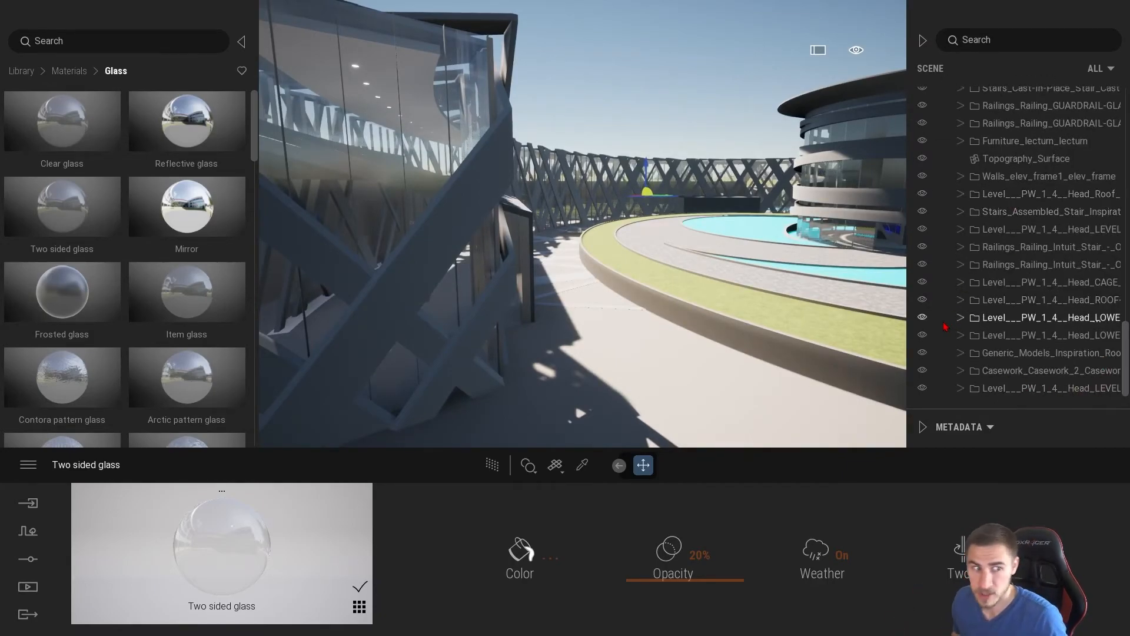
{"action": "scroll", "coordinate": [723, 405], "scroll_direction": "down", "scroll_amount": 3}
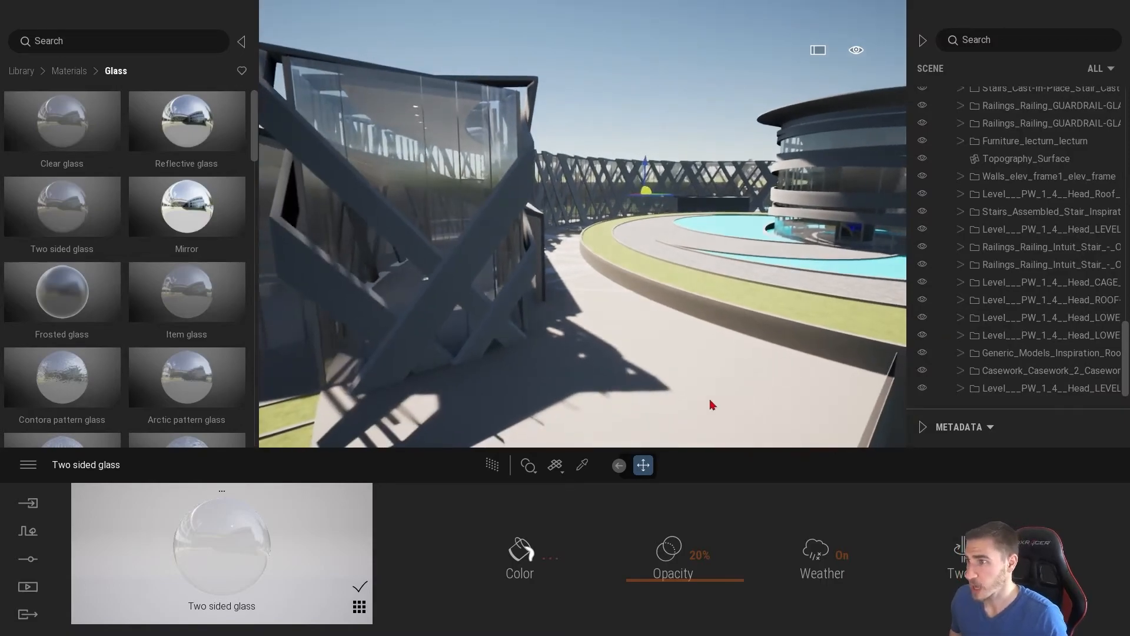
- Collapse the imported model's container in the scene graph and hide the whole model
{"action": "scroll", "coordinate": [1019, 265], "scroll_direction": "up", "scroll_amount": 10}
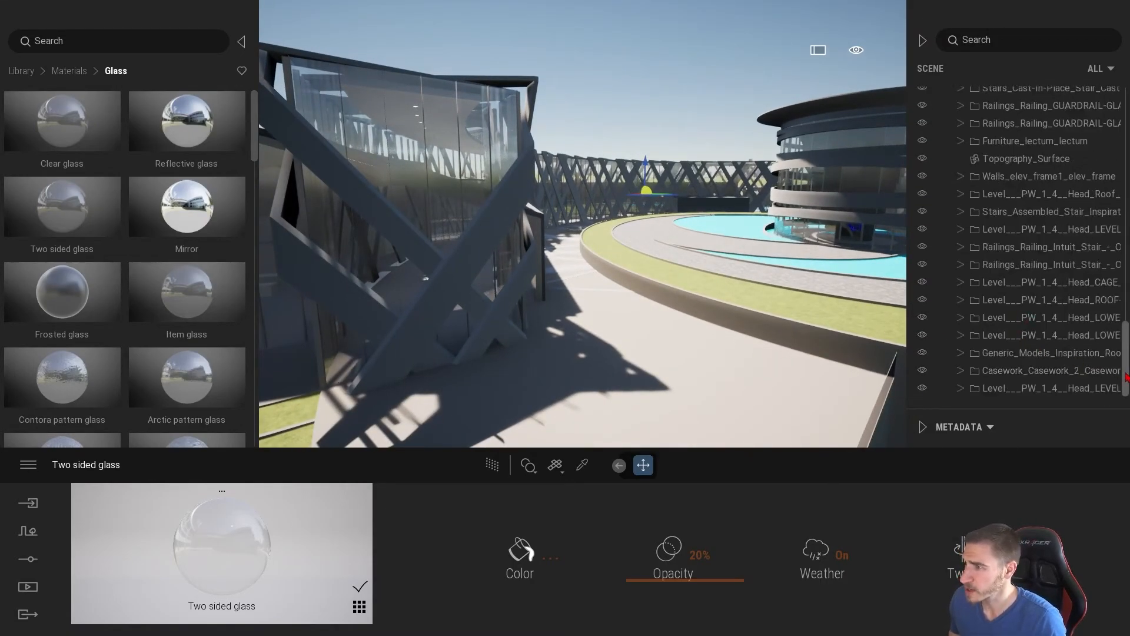
{"action": "left_click", "coordinate": [952, 130]}
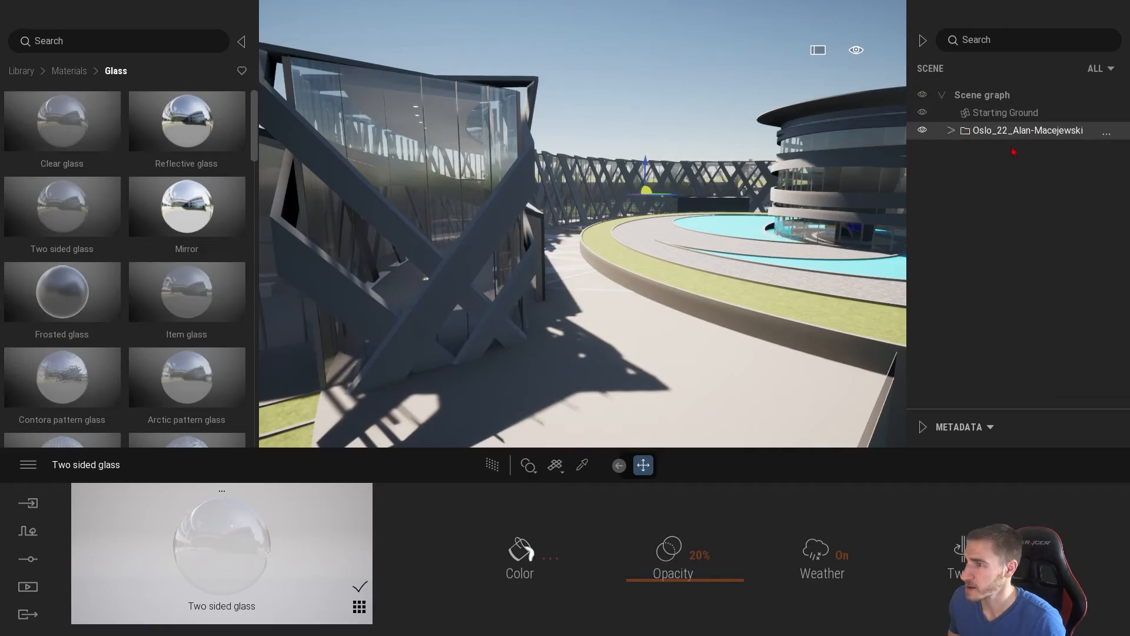
{"action": "left_click", "coordinate": [923, 130]}
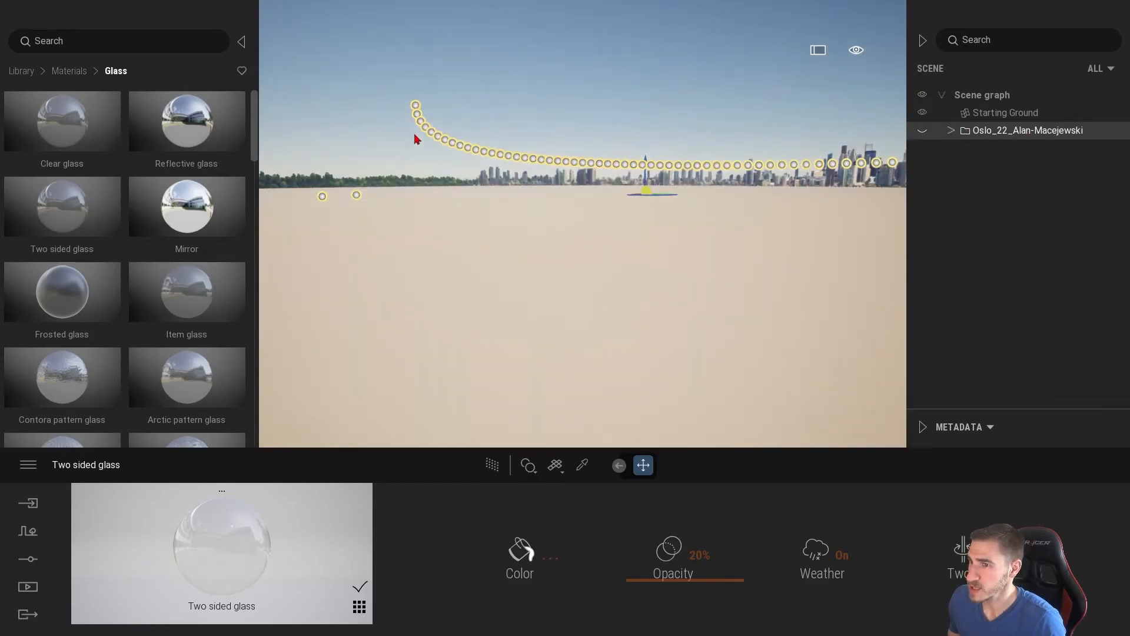
- Locate one of the downlights in the scene graph, collapse its roof level folder, and return to the model's container
{"action": "left_click", "coordinate": [453, 143]}
{"action": "scroll", "coordinate": [1052, 242], "scroll_direction": "up", "scroll_amount": 5}
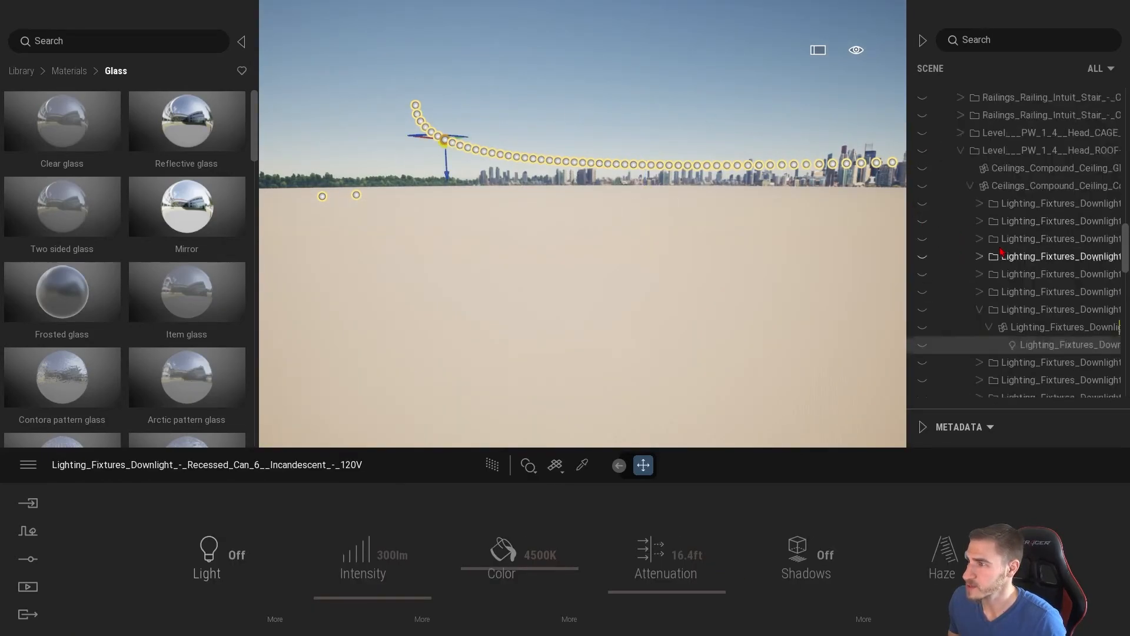
{"action": "left_click", "coordinate": [960, 209]}
{"action": "scroll", "coordinate": [1075, 244], "scroll_direction": "up", "scroll_amount": 10}
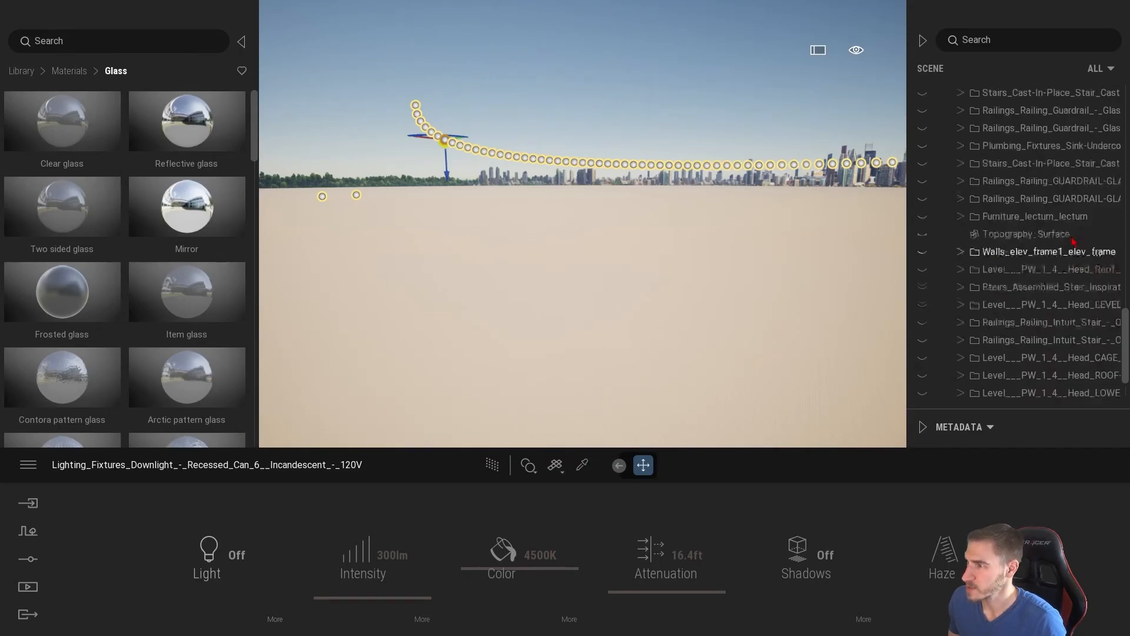
{"action": "left_click_drag", "start_coordinate": [1127, 278], "coordinate": [1087, 94]}
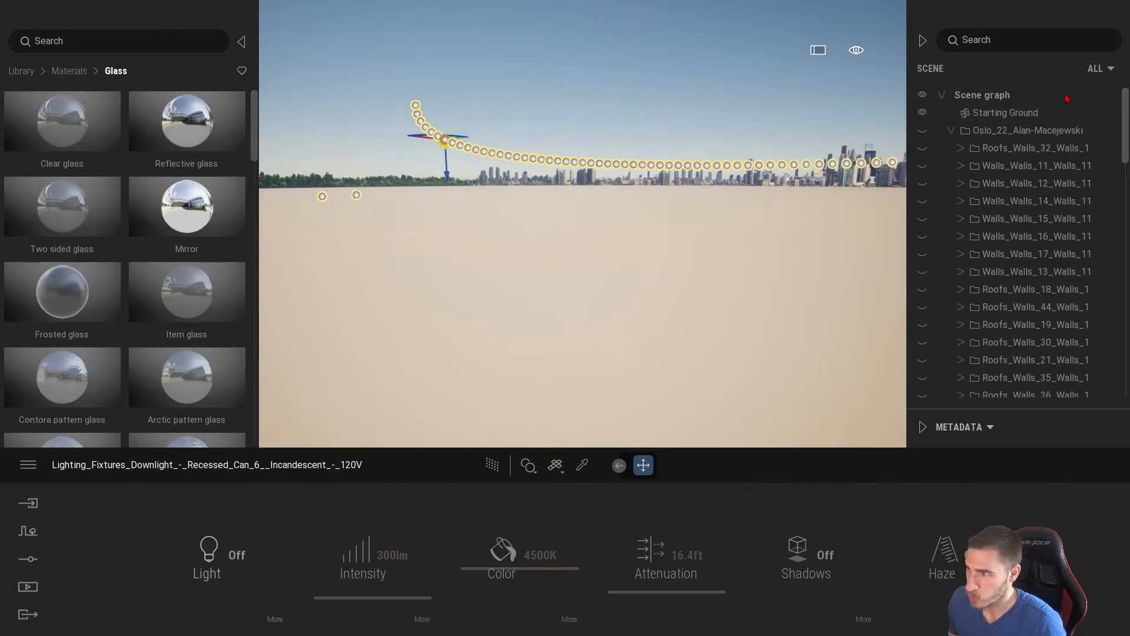
- Show the imported model again, collapse its container, and clear the light selection
{"action": "left_click", "coordinate": [922, 132]}
{"action": "left_click", "coordinate": [951, 130]}
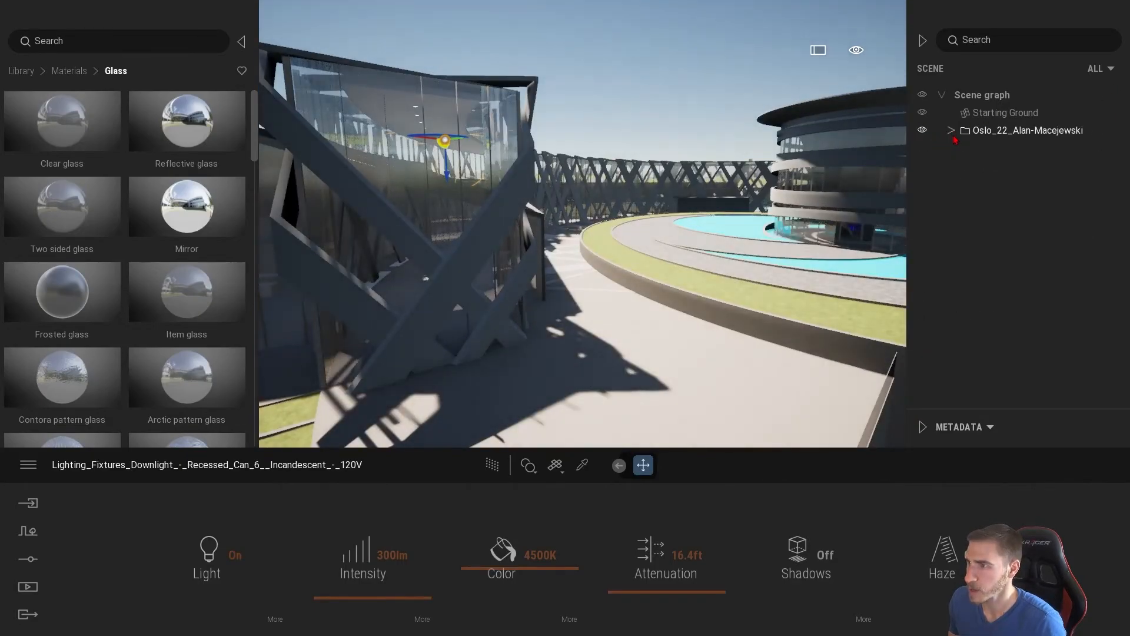
{"action": "left_click", "coordinate": [604, 111]}
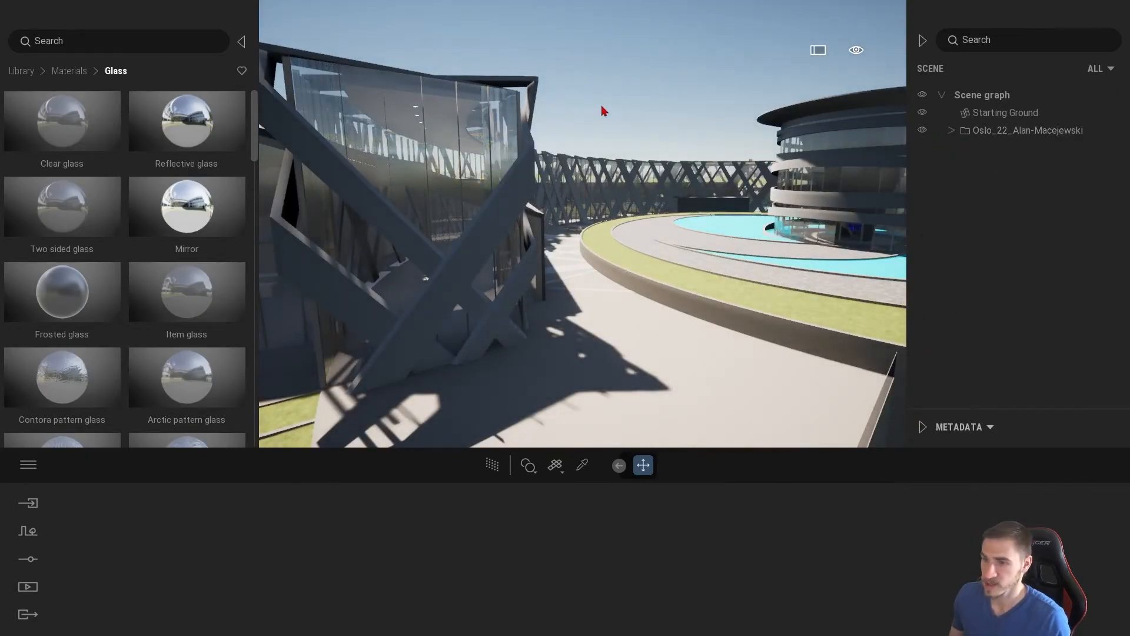
- Select a glass curtain panel on the facade, return to the model's container, and hide the model
{"action": "left_click", "coordinate": [421, 125]}
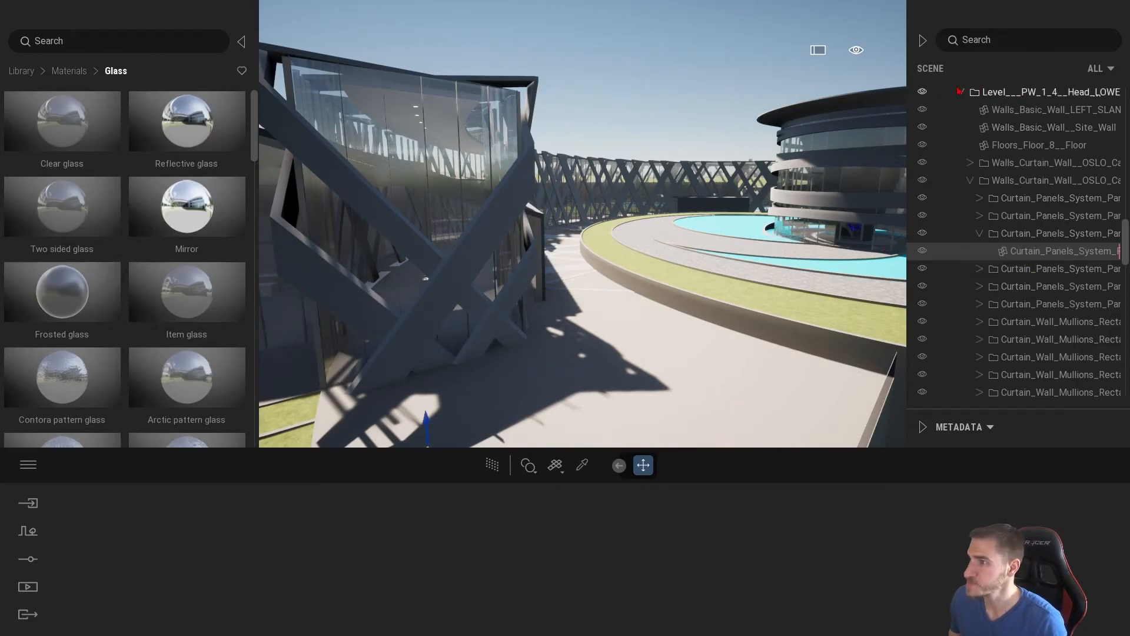
{"action": "scroll", "coordinate": [1017, 186], "scroll_direction": "up", "scroll_amount": 3}
{"action": "left_click_drag", "start_coordinate": [1126, 230], "coordinate": [1126, 103]}
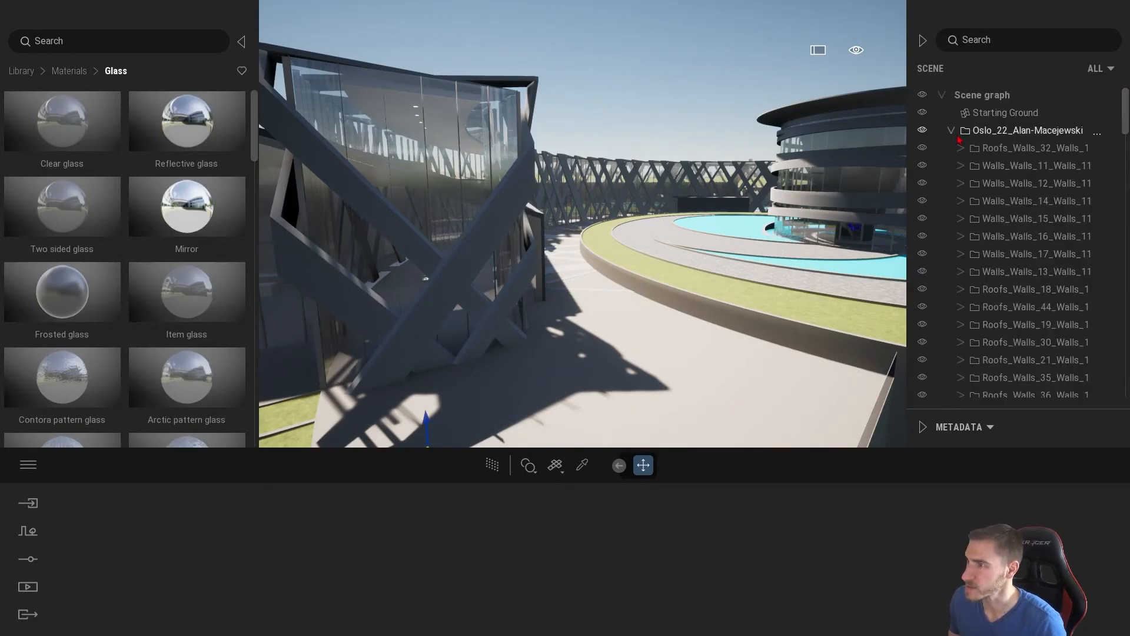
{"action": "left_click", "coordinate": [923, 131]}
- Select two recessed downlights and a wall sconce from their light markers to examine their entries in the scene graph
{"action": "left_click", "coordinate": [461, 149]}
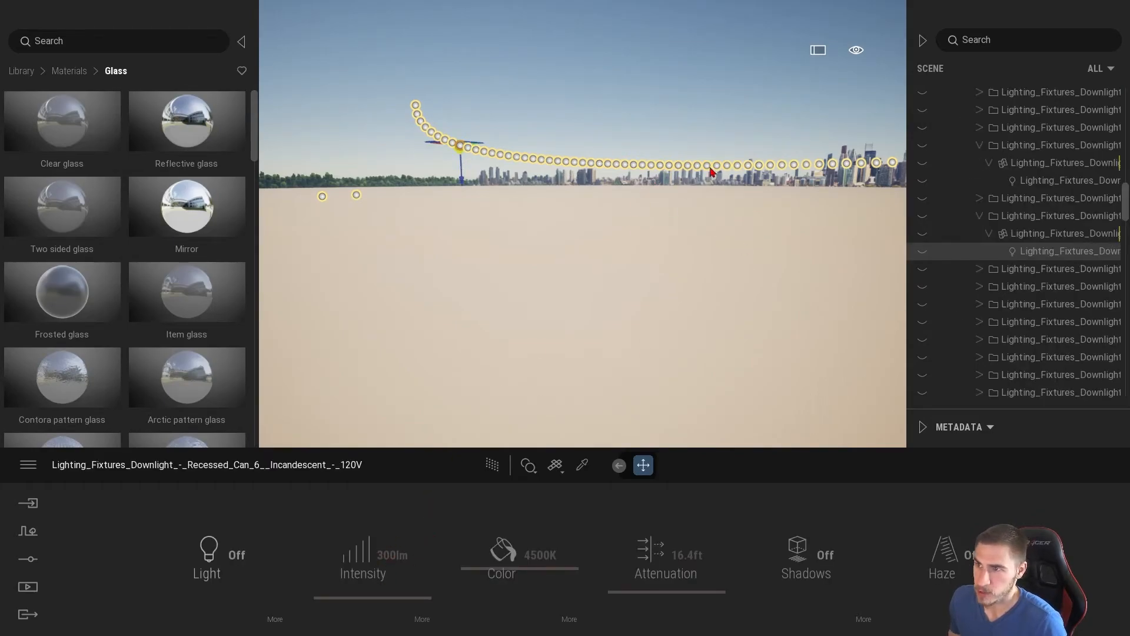
{"action": "left_click", "coordinate": [747, 166]}
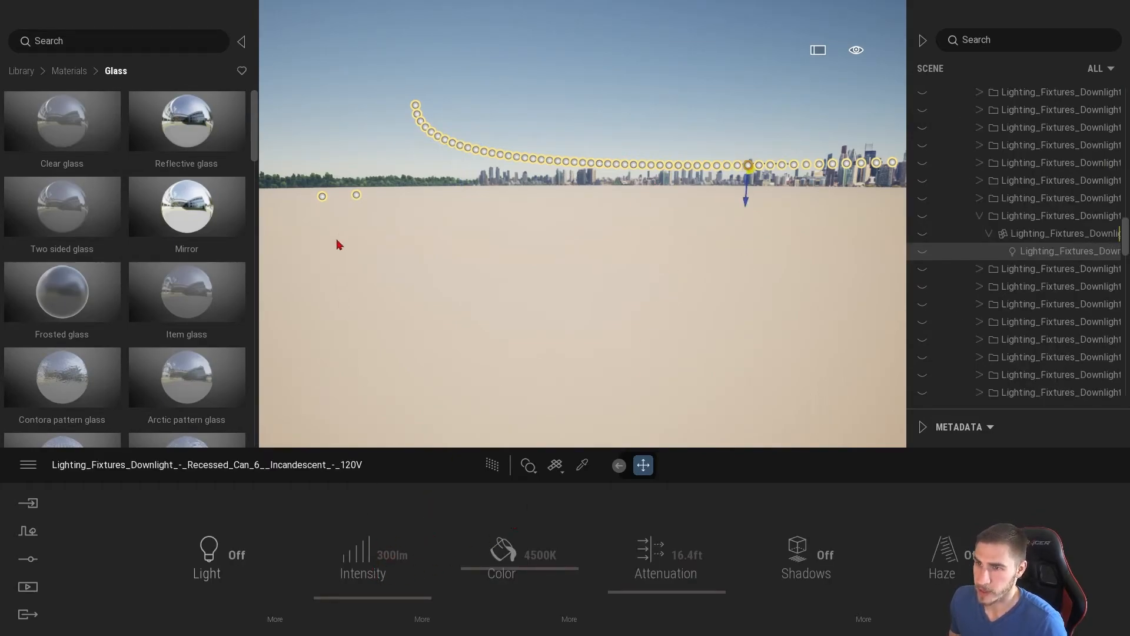
{"action": "left_click", "coordinate": [356, 196]}
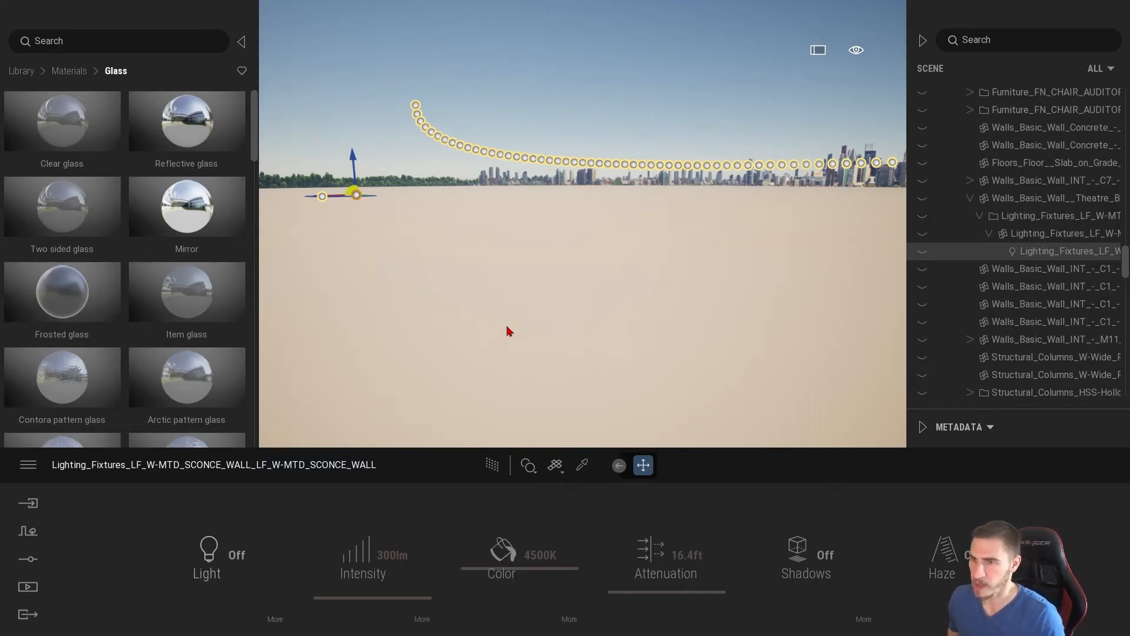
{"action": "right_click_drag", "start_coordinate": [678, 133], "coordinate": [512, 167]}
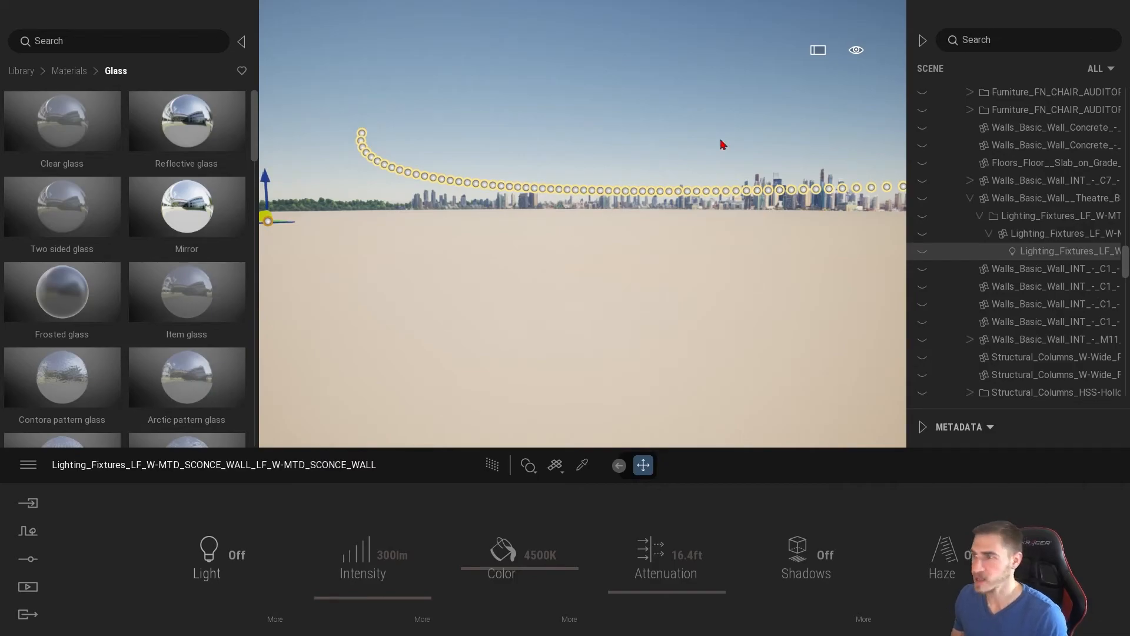
- Show an auditorium chair folder on its own while the rest of the model is hidden
{"action": "left_click", "coordinate": [922, 92]}
{"action": "left_click", "coordinate": [922, 110]}
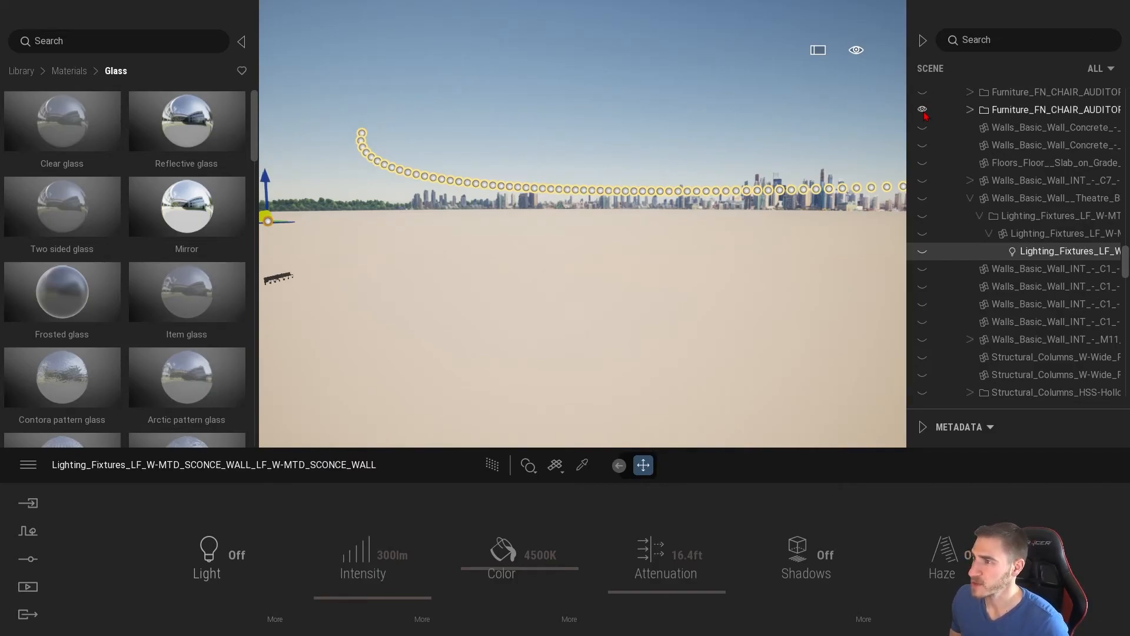
{"action": "scroll", "coordinate": [925, 268], "scroll_direction": "down", "scroll_amount": 3}
{"action": "scroll", "coordinate": [1001, 236], "scroll_direction": "up", "scroll_amount": 10}
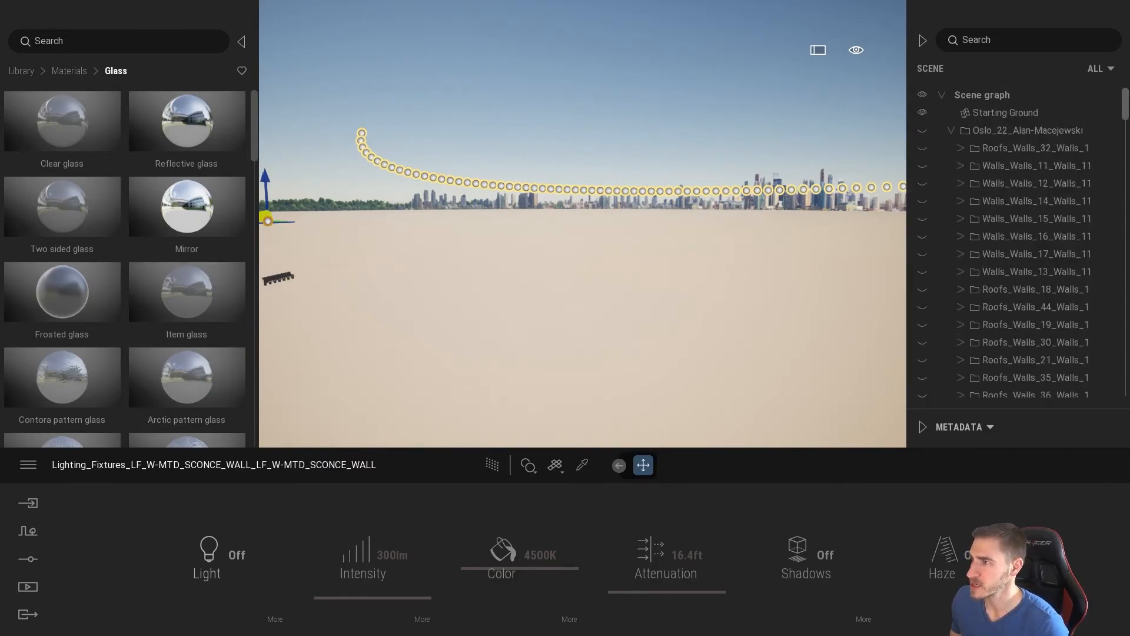
- Make the whole imported model visible again and view it from farther back
{"action": "left_click", "coordinate": [922, 132]}
{"action": "left_click", "coordinate": [922, 132]}
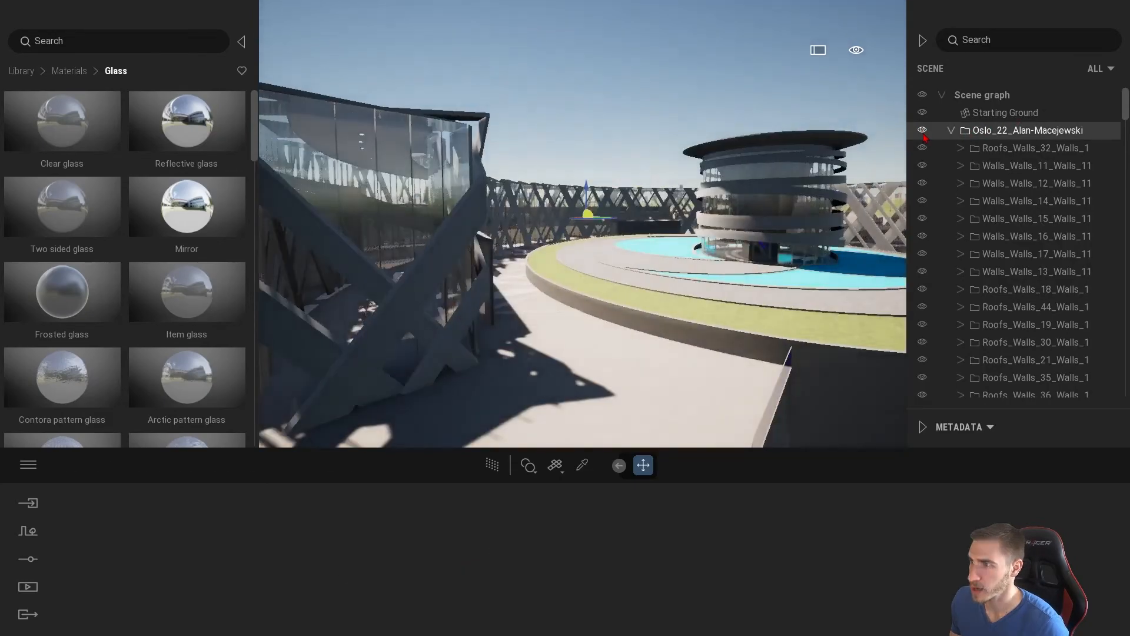
{"action": "key", "text": "s"}
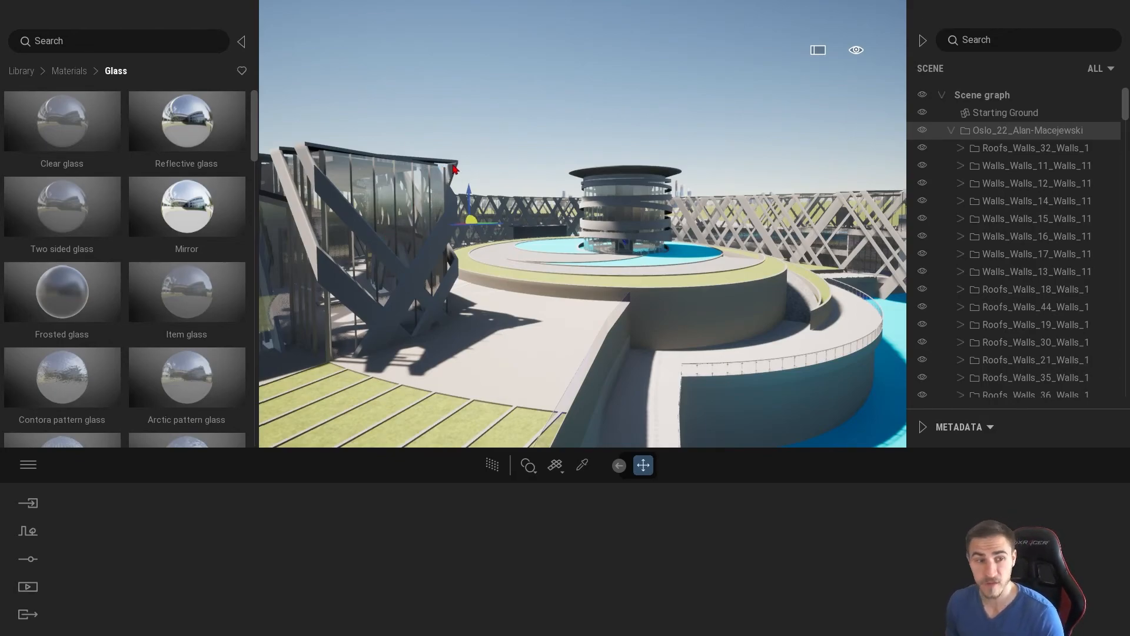
- Change the Revit Direct Link's Collapse setting to Collapse by material and apply it to the imported model
{"action": "left_click", "coordinate": [29, 504]}
{"action": "left_click", "coordinate": [254, 492]}
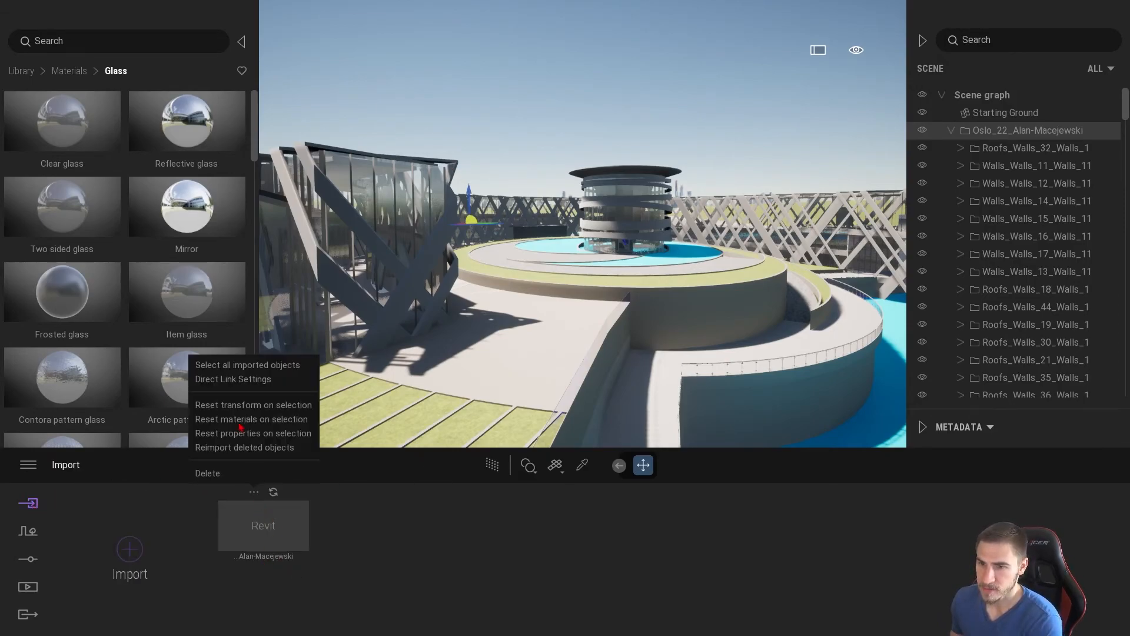
{"action": "left_click", "coordinate": [203, 380]}
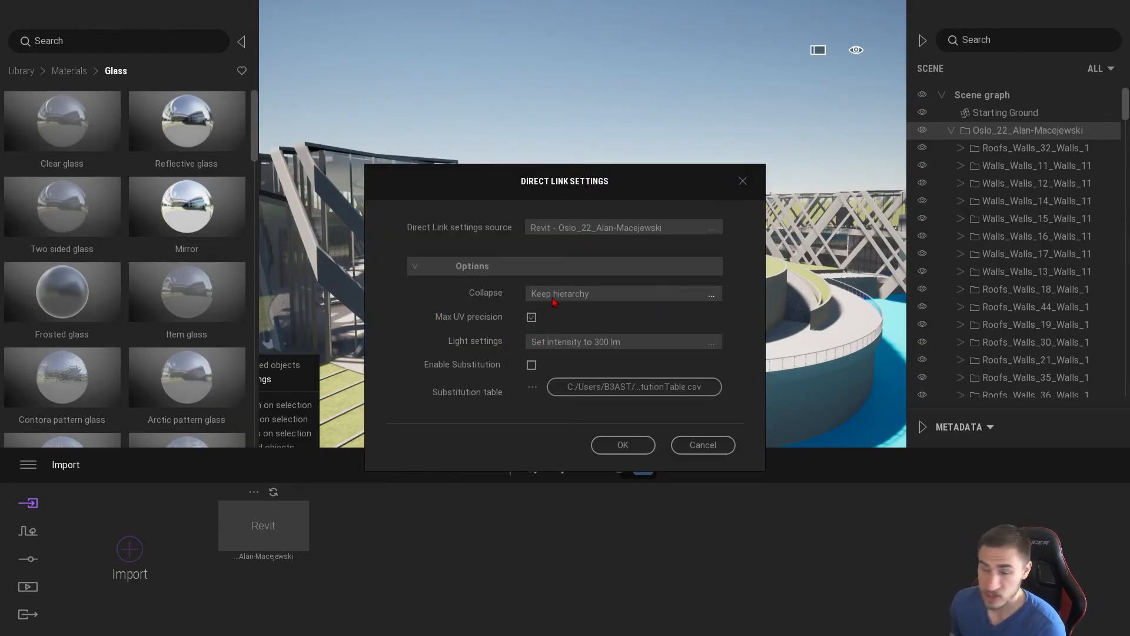
{"action": "left_click", "coordinate": [581, 302]}
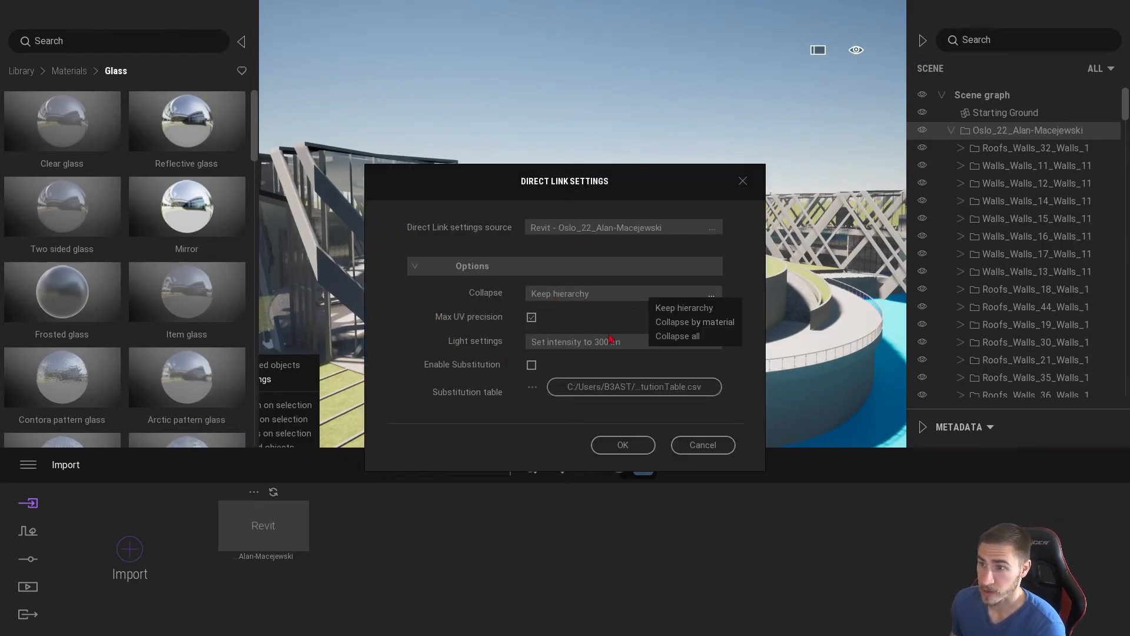
{"action": "left_click", "coordinate": [671, 323]}
{"action": "left_click", "coordinate": [622, 445]}
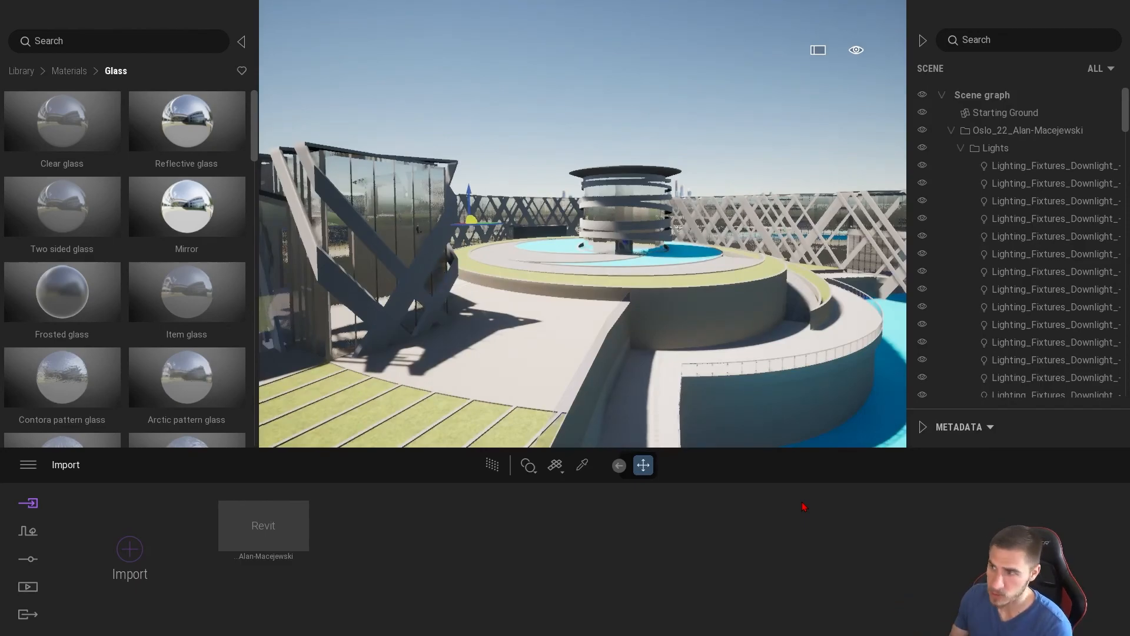
- Collapse the Lights folder, select the facade glass object, and sample its material with the Material picker
{"action": "left_click", "coordinate": [961, 149]}
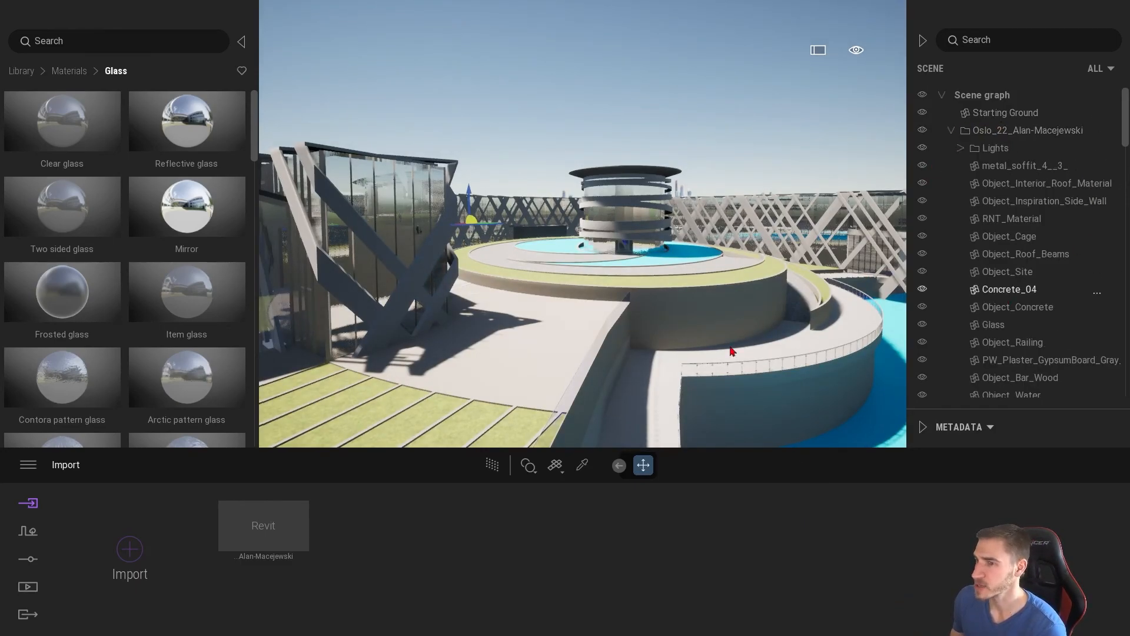
{"action": "left_click", "coordinate": [404, 233]}
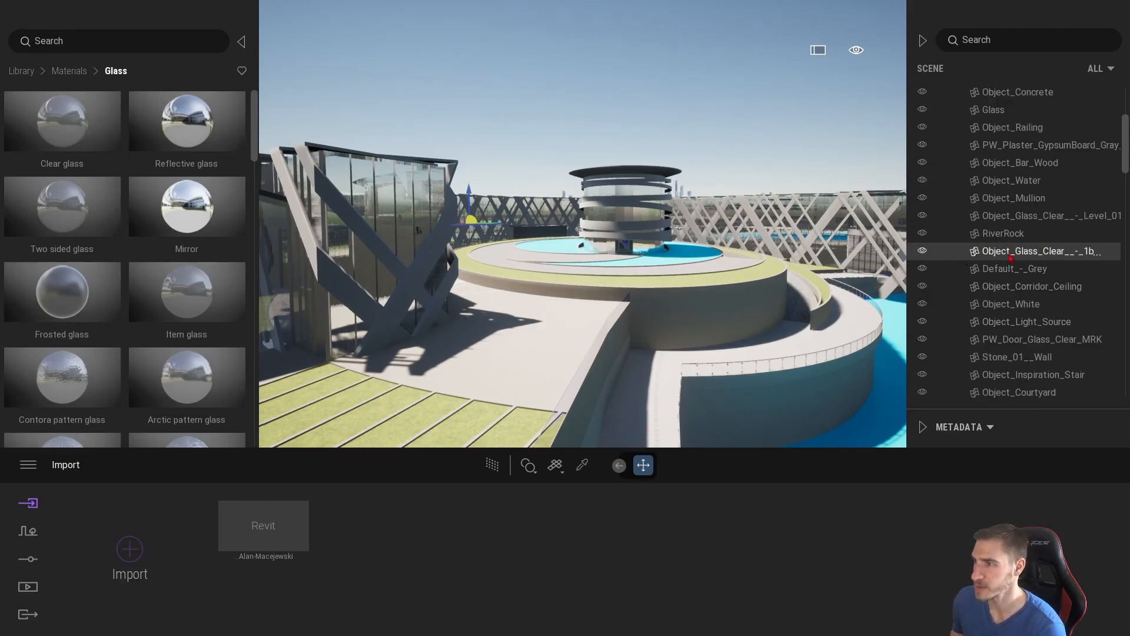
{"action": "left_click", "coordinate": [582, 465]}
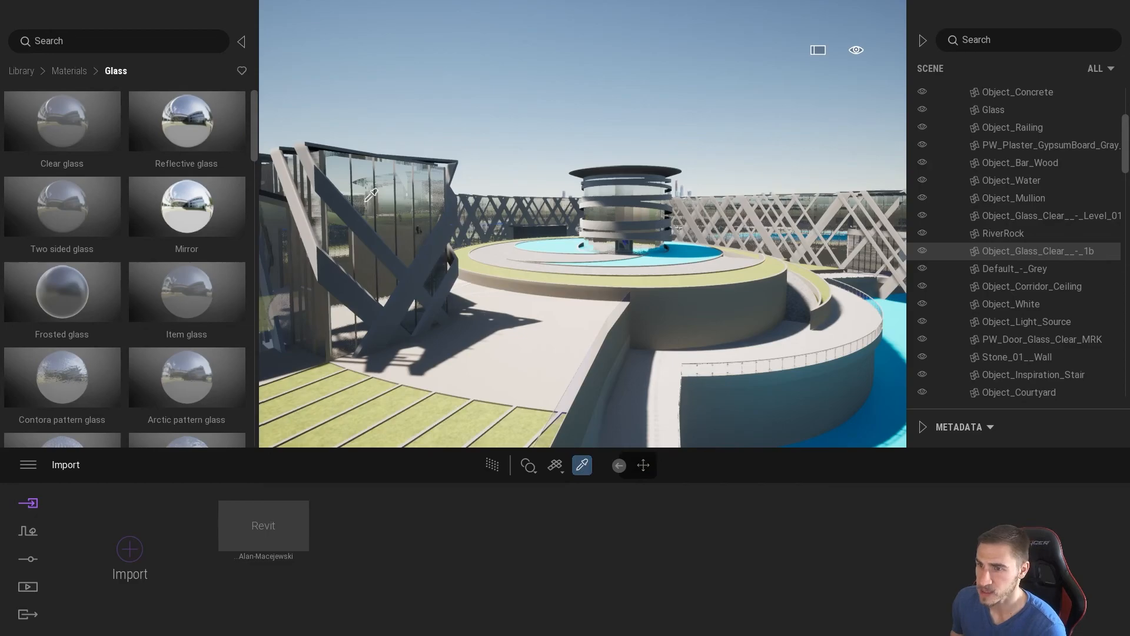
{"action": "left_click", "coordinate": [391, 184]}
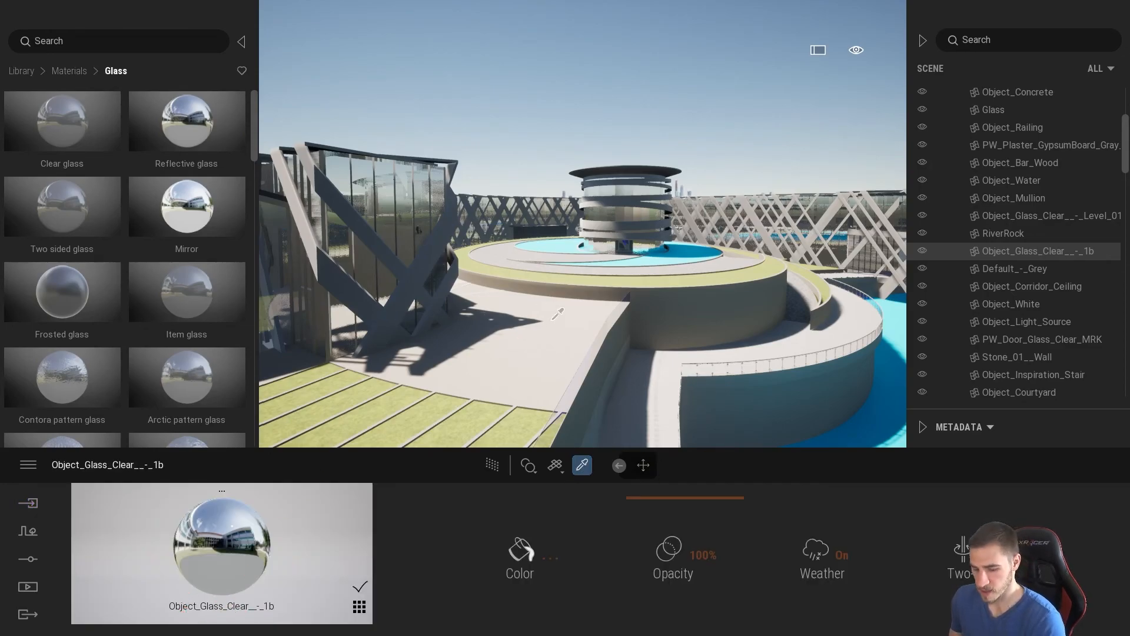
{"action": "key", "text": "Escape"}
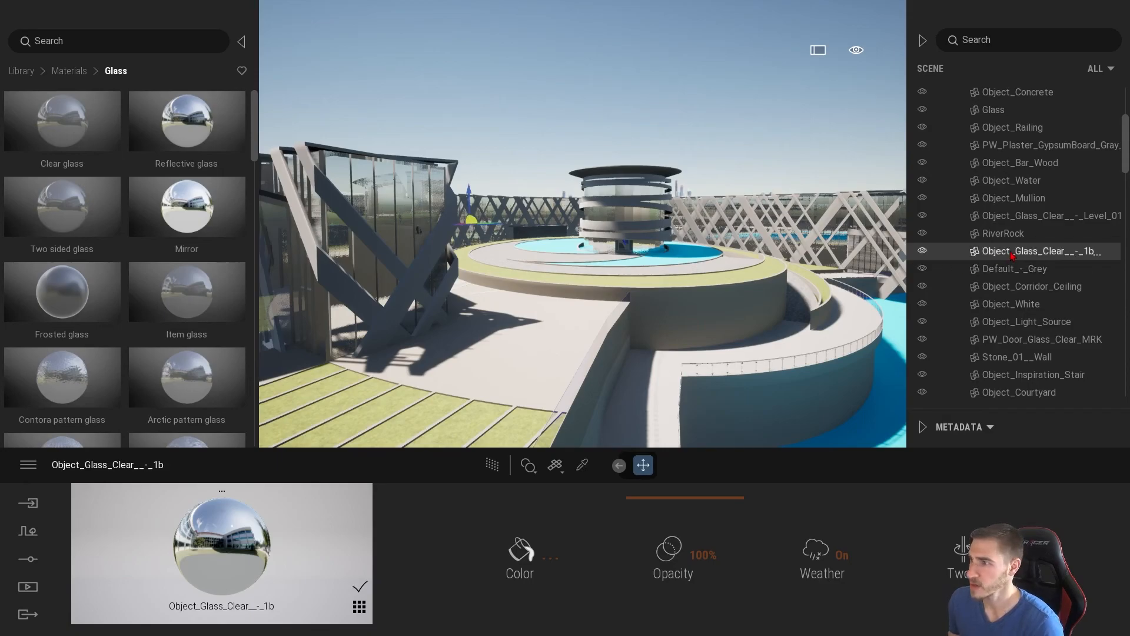
- Toggle the visibility of the merged Object_Glass_Clear__-_1b object off and on, and leave it hidden
{"action": "left_click", "coordinate": [923, 252]}
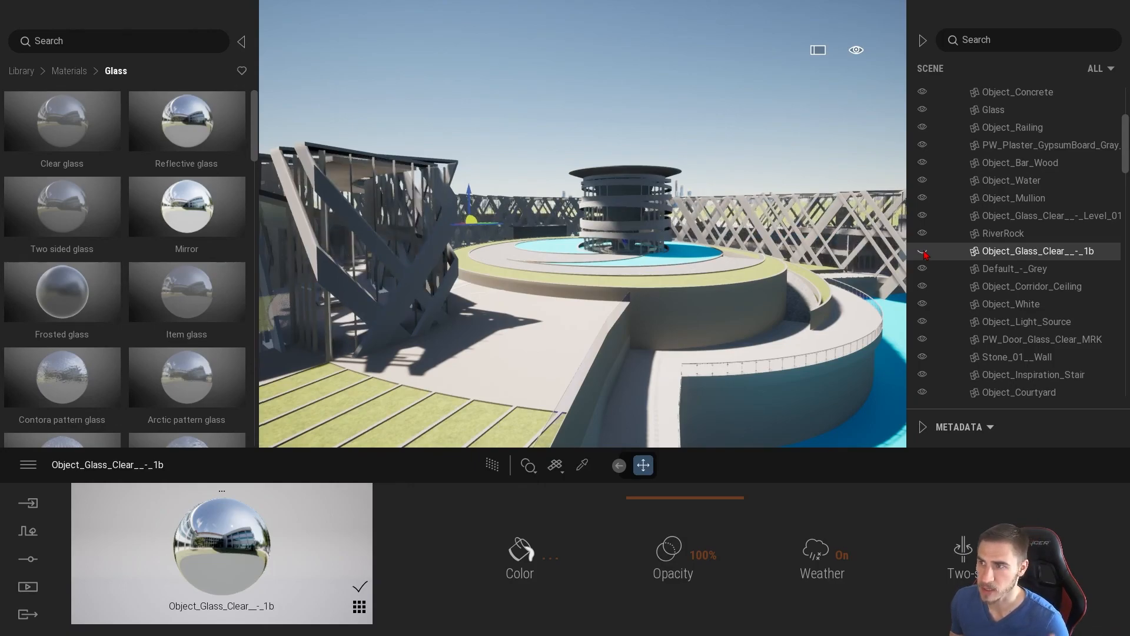
{"action": "left_click", "coordinate": [922, 252]}
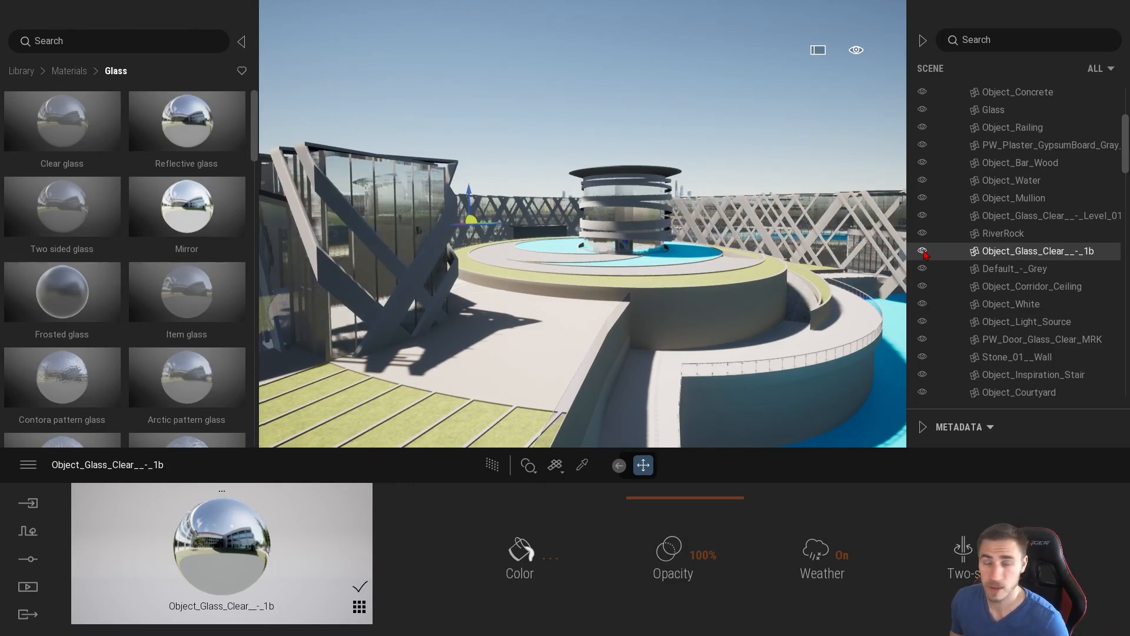
{"action": "left_click", "coordinate": [922, 252]}
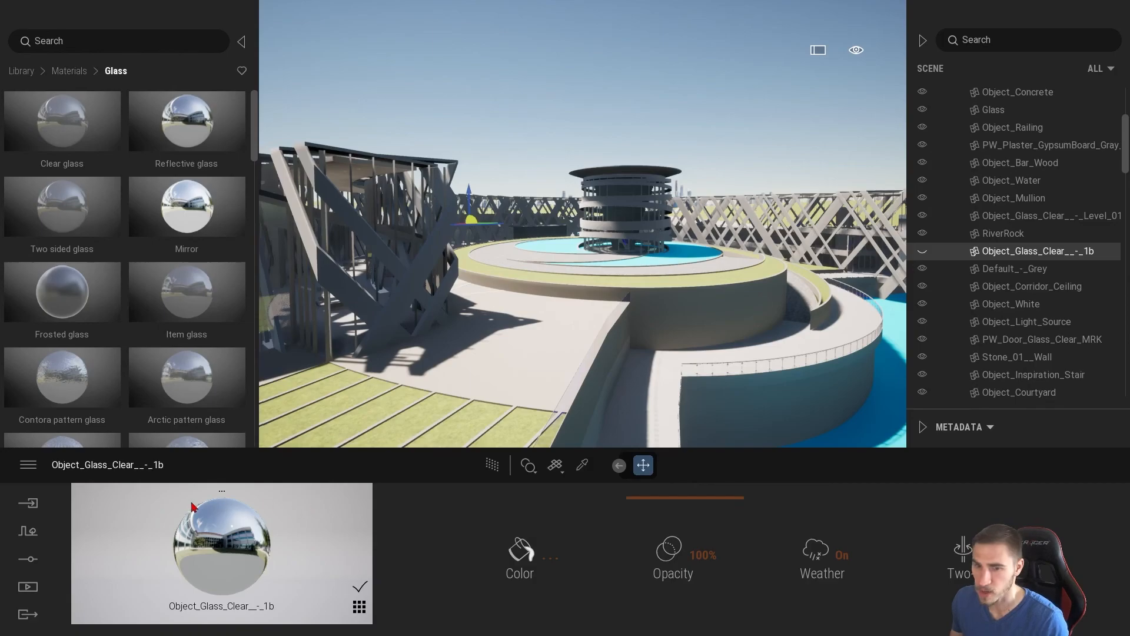
- Open the options of the imported Revit Direct Link
{"action": "left_click", "coordinate": [27, 504]}
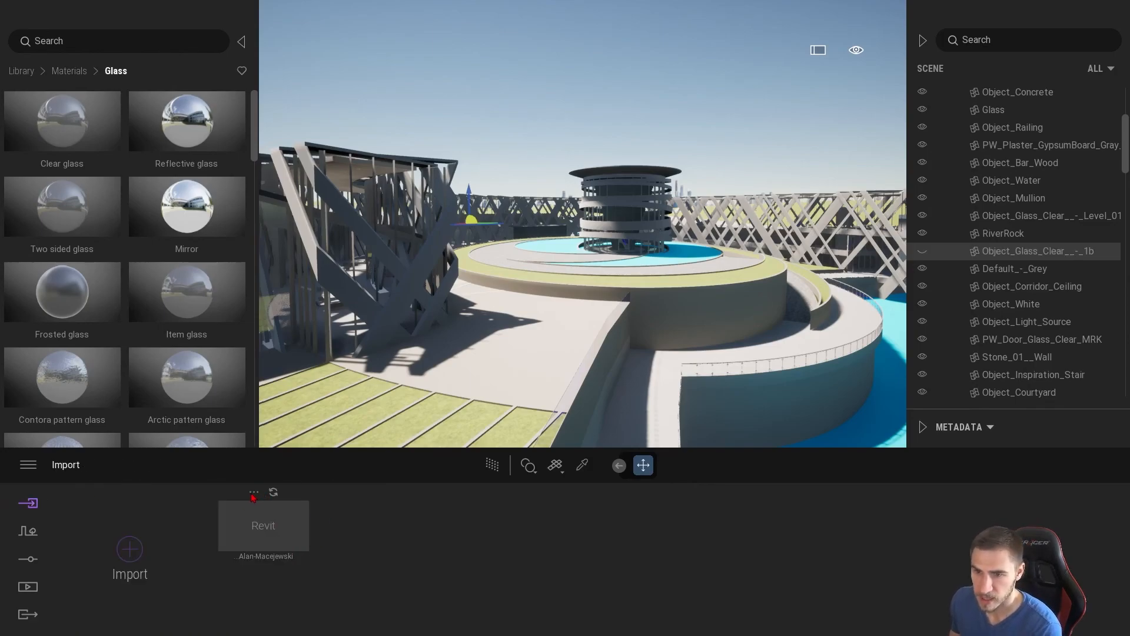
{"action": "left_click", "coordinate": [253, 493]}
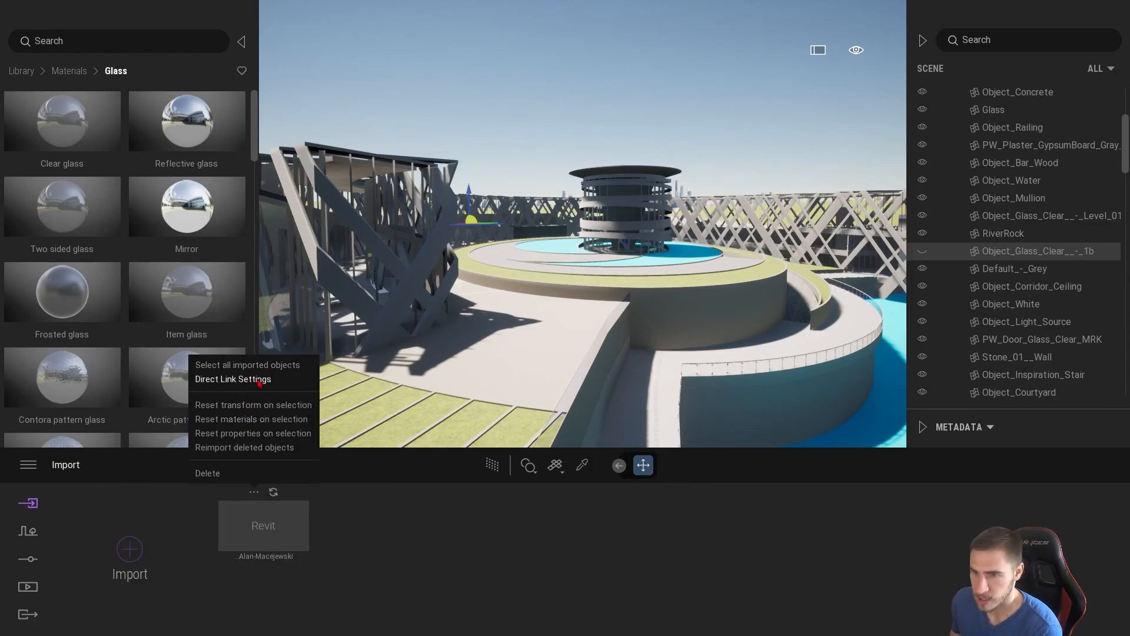